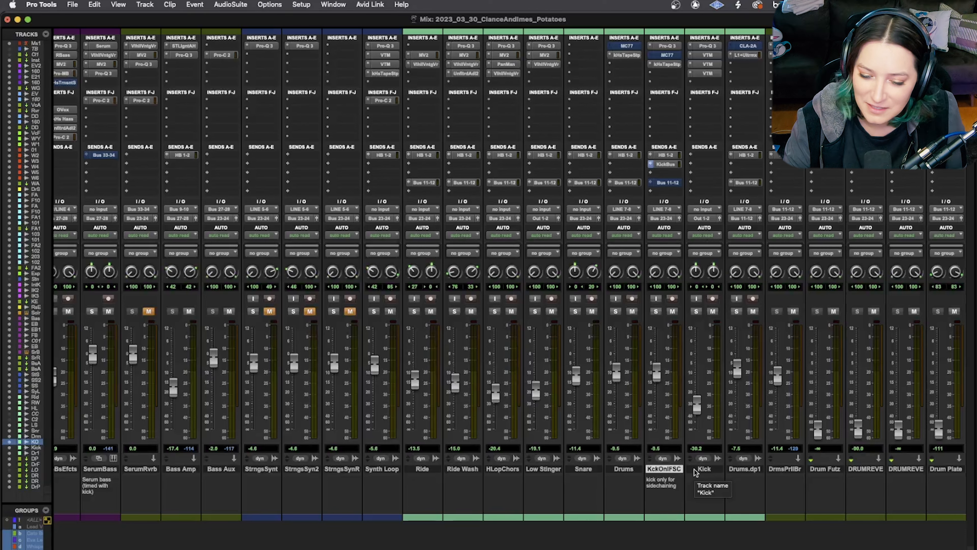
# Select the Kick track and show its clips around bar 10 in the Edit window with reduced waveform height.
pyautogui.click(696, 469)
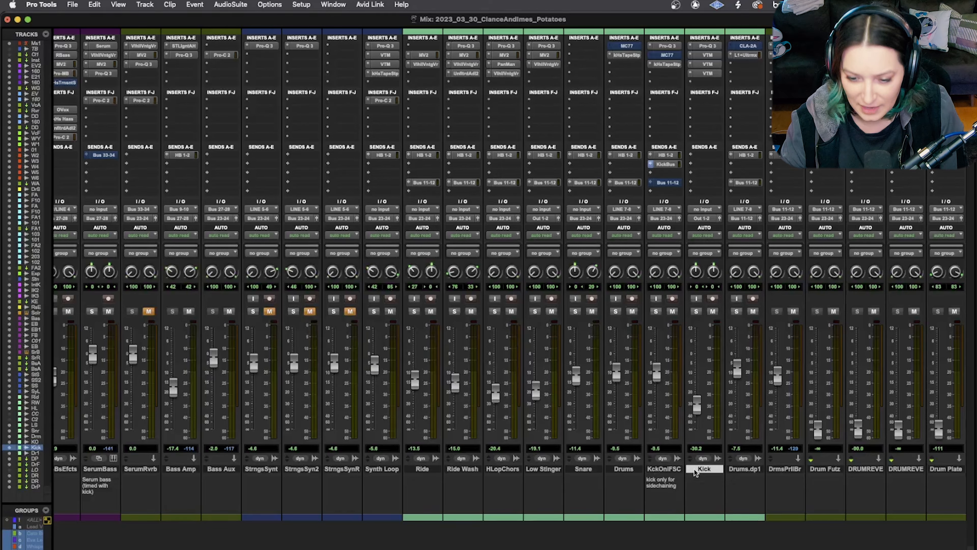
pyautogui.press('super+equal')
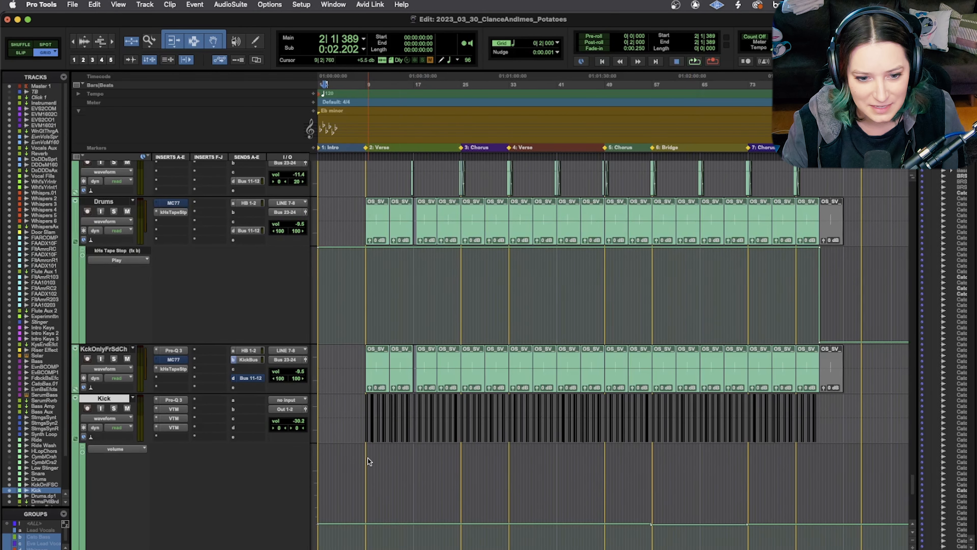
pyautogui.press('t')
pyautogui.press('t')
pyautogui.press('t')
pyautogui.press('t')
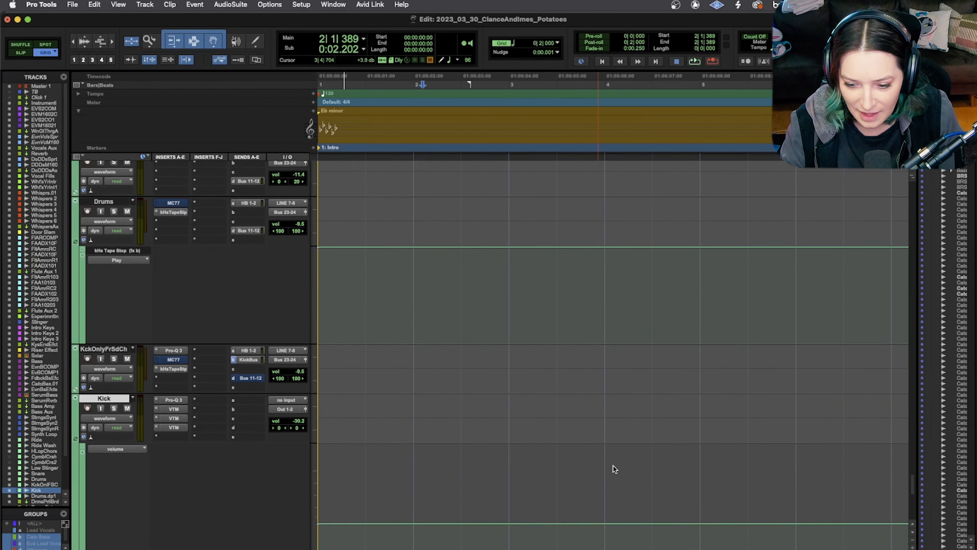
pyautogui.press('r')
pyautogui.click(748, 471)
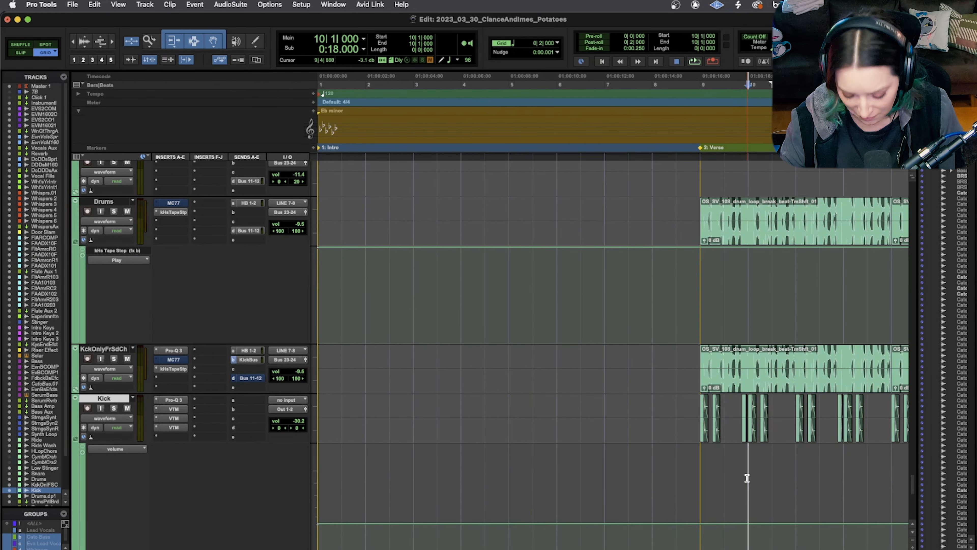
pyautogui.press('t')
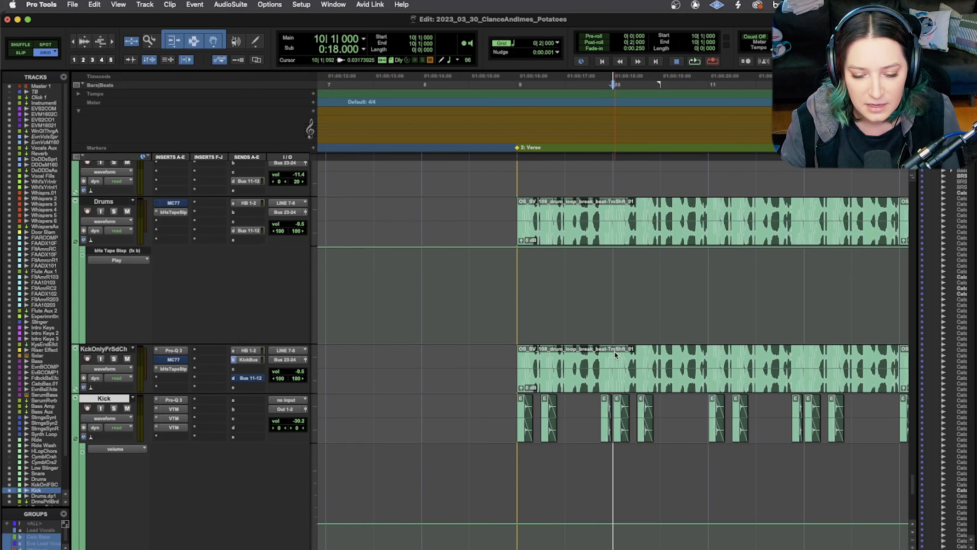
pyautogui.click(87, 49)
pyautogui.click(87, 49)
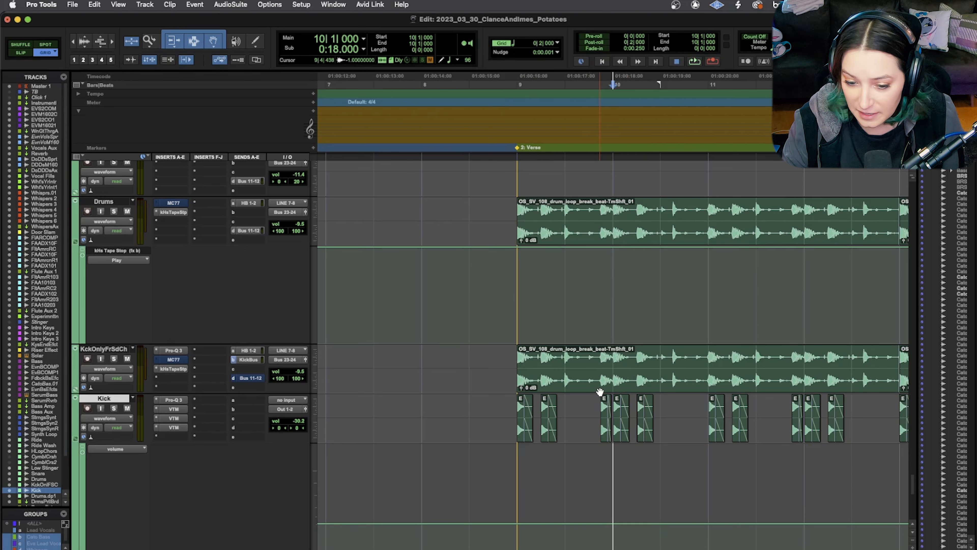
# Examine the Pro-Q 3 equalizer and the full name and comments of the Kick Only For SideChain track.
pyautogui.click(174, 350)
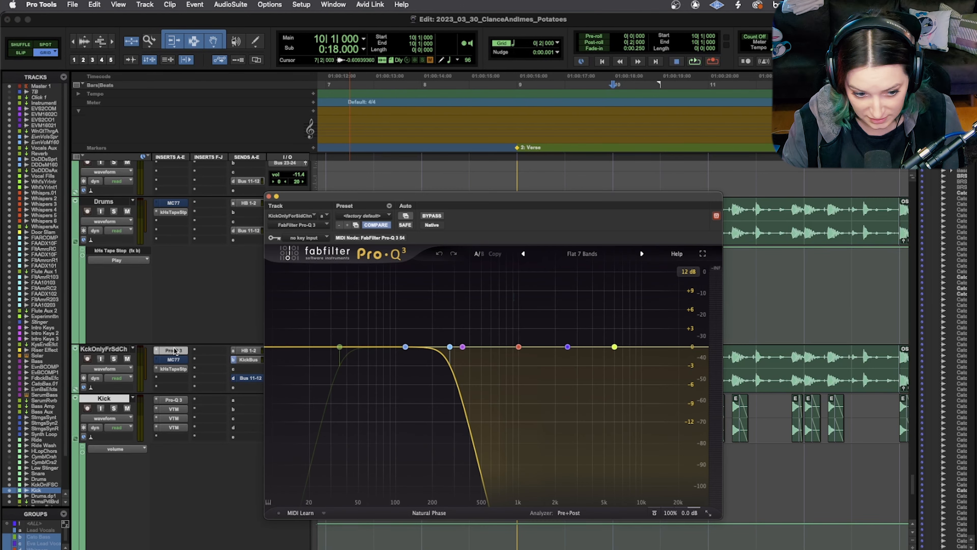
pyautogui.moveTo(462, 385)
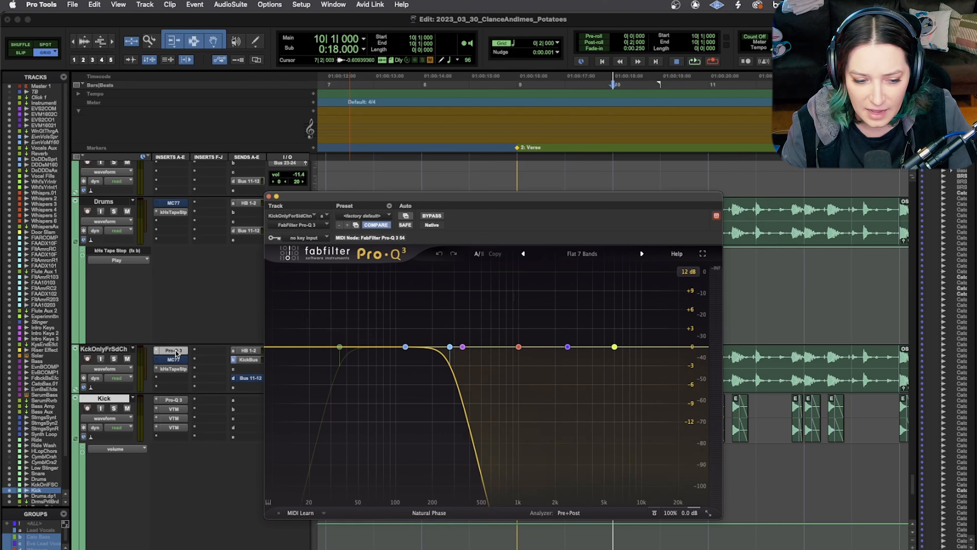
pyautogui.doubleClick(116, 349)
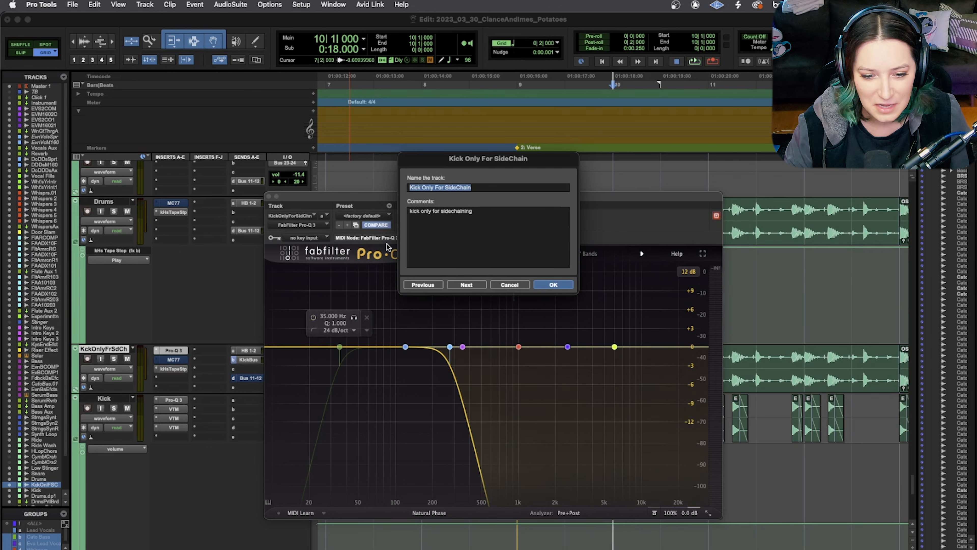
pyautogui.click(507, 285)
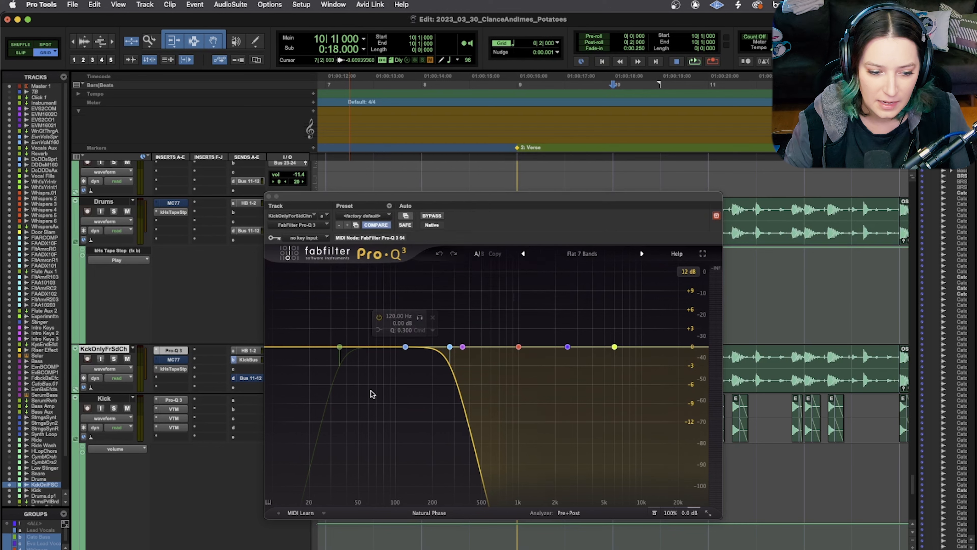
pyautogui.click(126, 399)
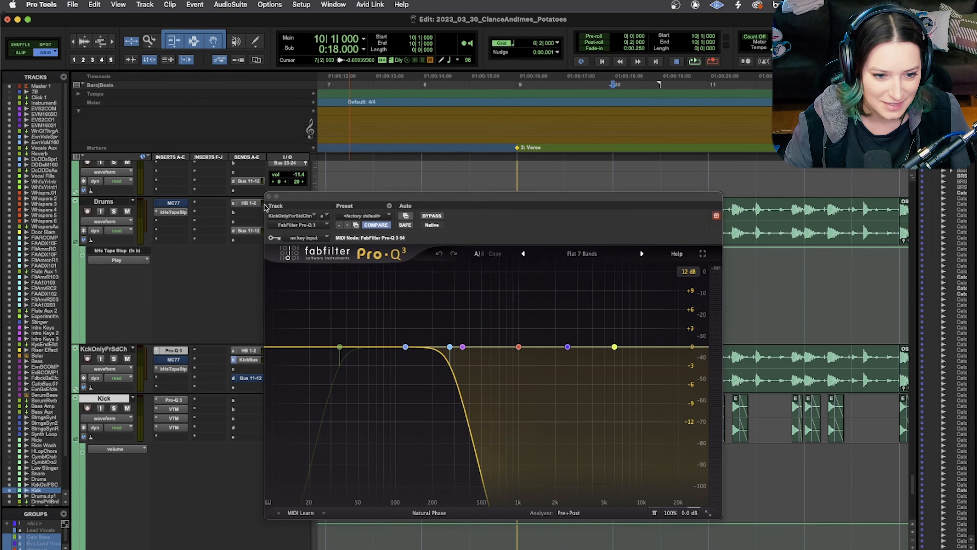
pyautogui.click(268, 196)
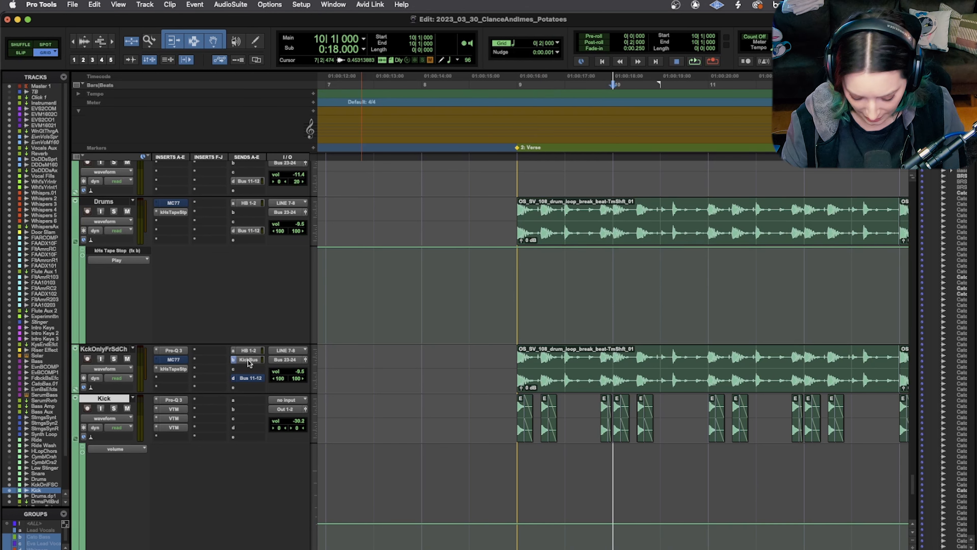
# Show the mixer and open the KickBus send fader of the Kick Only For SideChain track, placed clear of its channel.
pyautogui.press('super+equal')
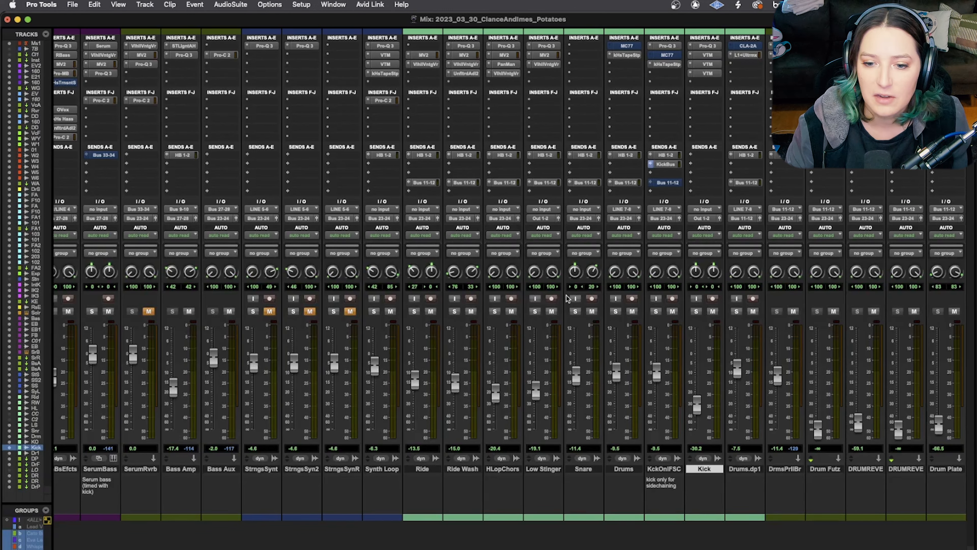
pyautogui.click(659, 469)
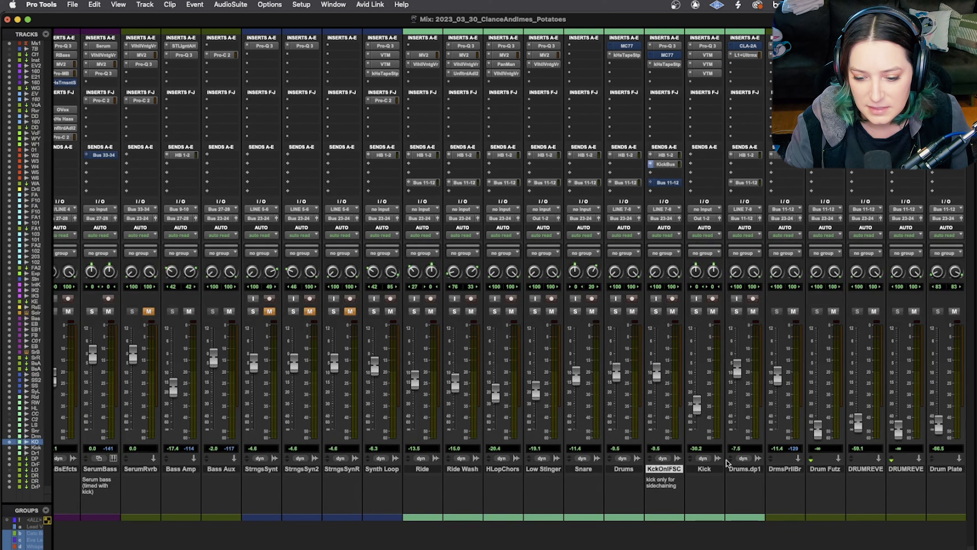
pyautogui.click(702, 470)
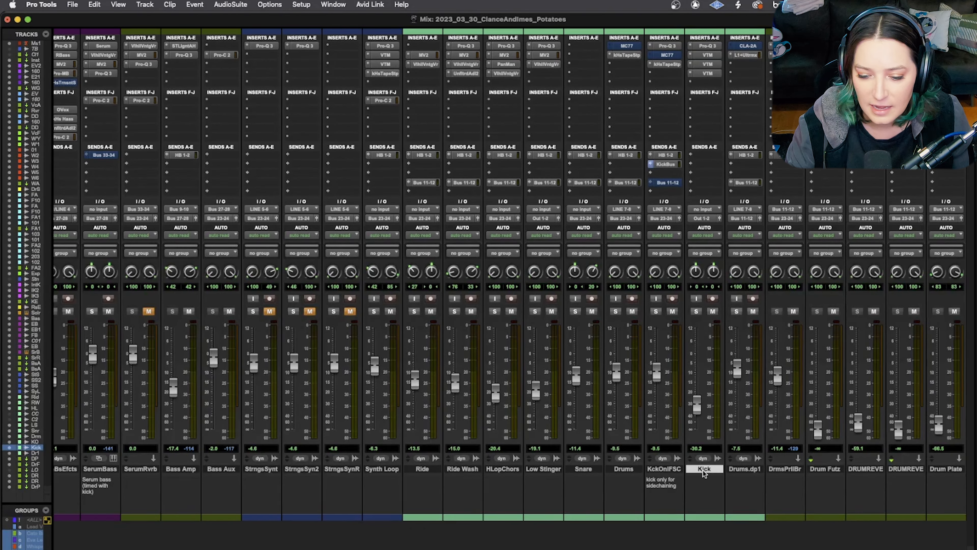
pyautogui.click(668, 471)
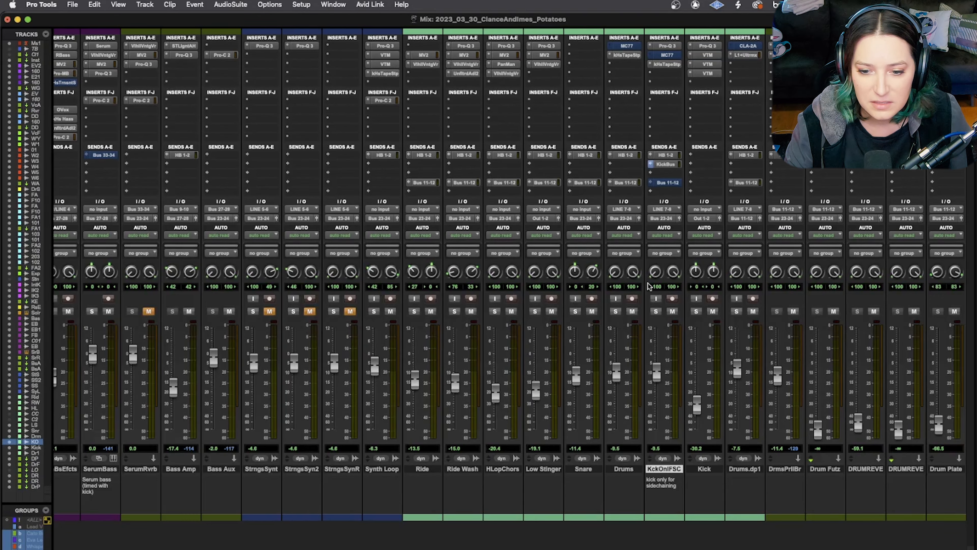
pyautogui.click(665, 164)
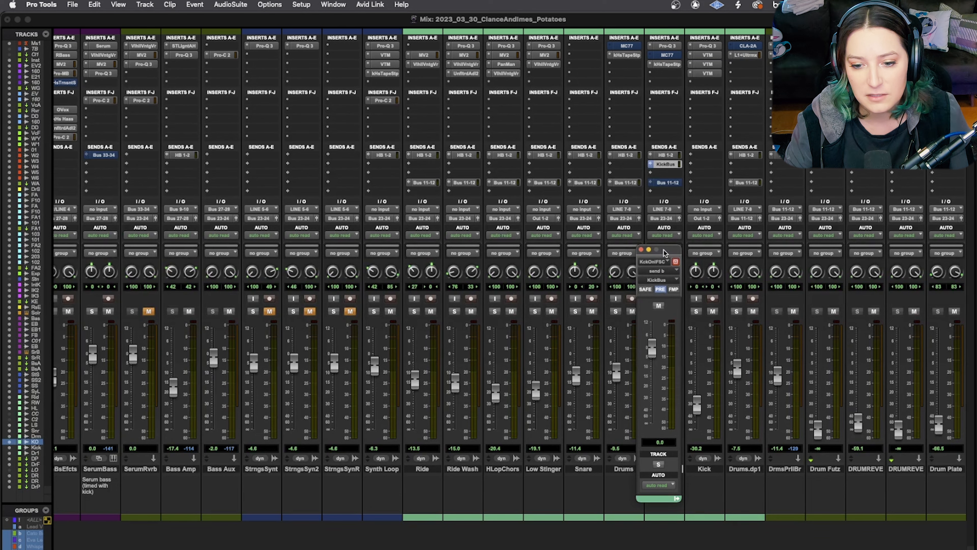
pyautogui.moveTo(663, 251); pyautogui.dragTo(586, 246)
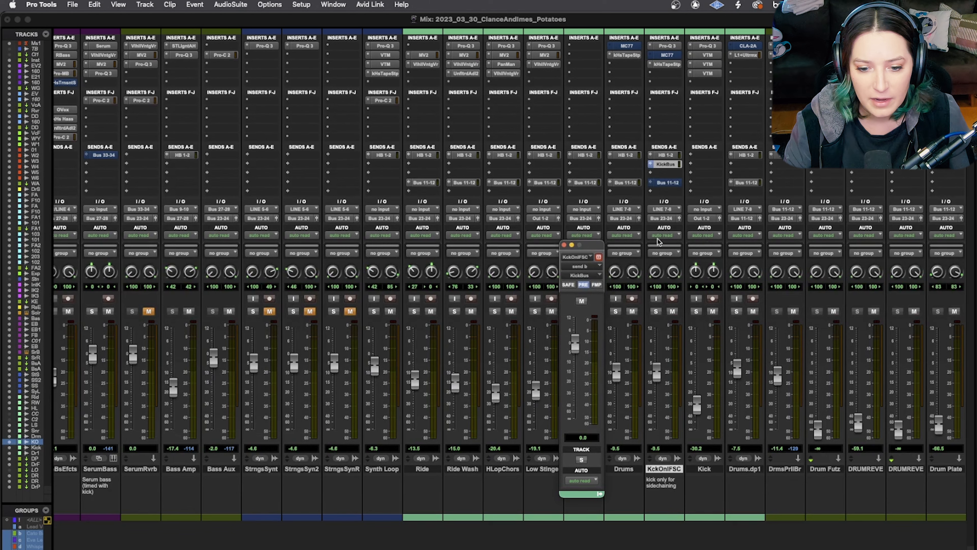
# View the assignment options for an empty send slot on the Kick Only For SideChain track without assigning one.
pyautogui.click(659, 191)
pyautogui.moveTo(706, 188)
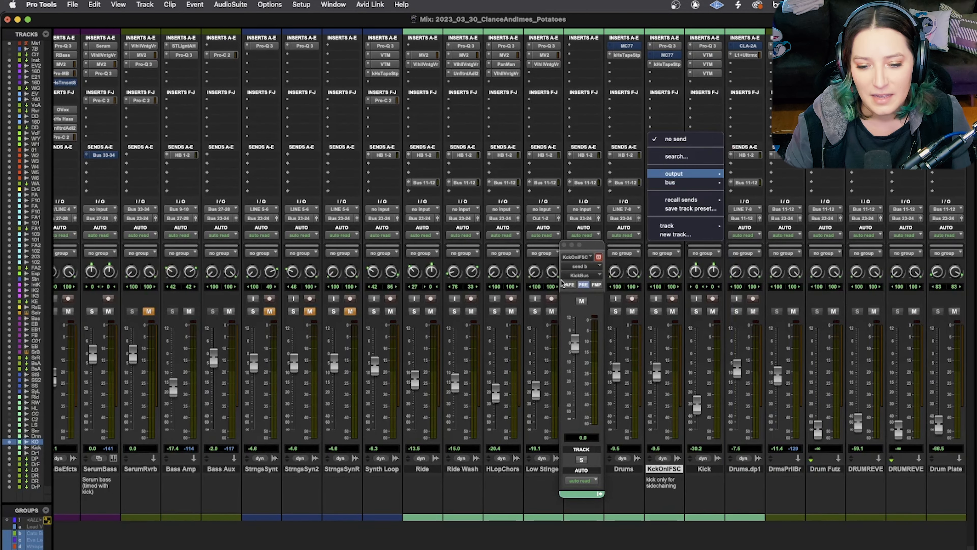
pyautogui.click(562, 296)
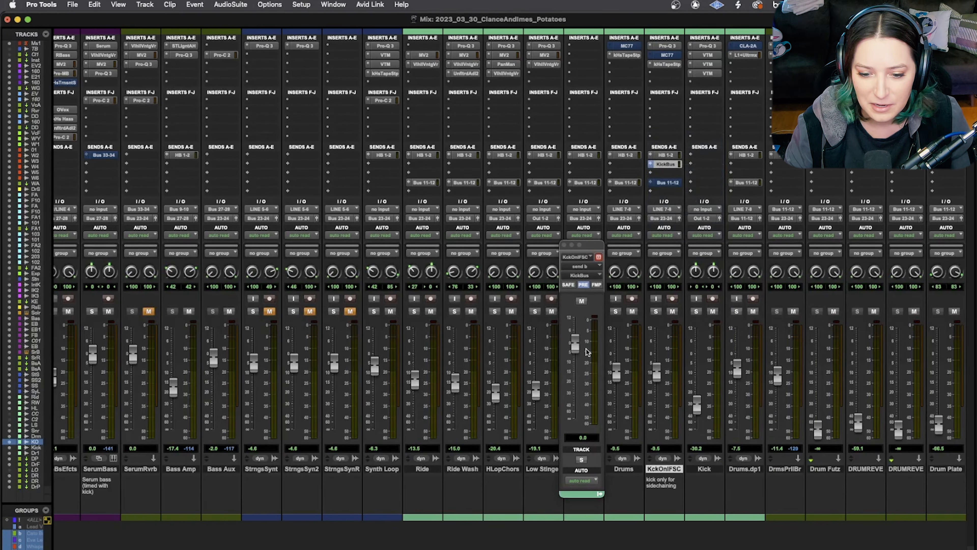
# Try several lower levels on the KickBus send fader, down to -17.7 dB, reset it to 0.0 dB and close it.
pyautogui.moveTo(576, 346); pyautogui.dragTo(579, 351)
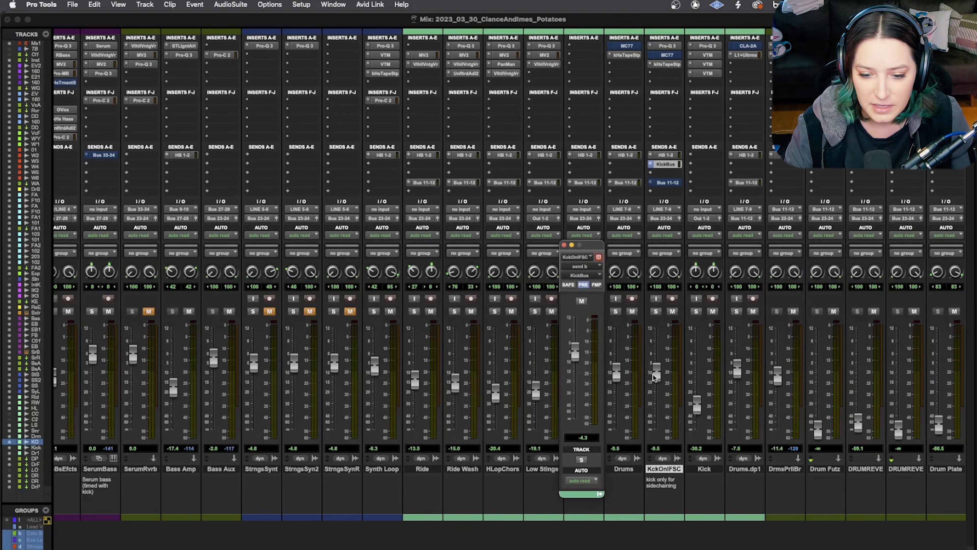
pyautogui.moveTo(577, 351); pyautogui.dragTo(568, 345)
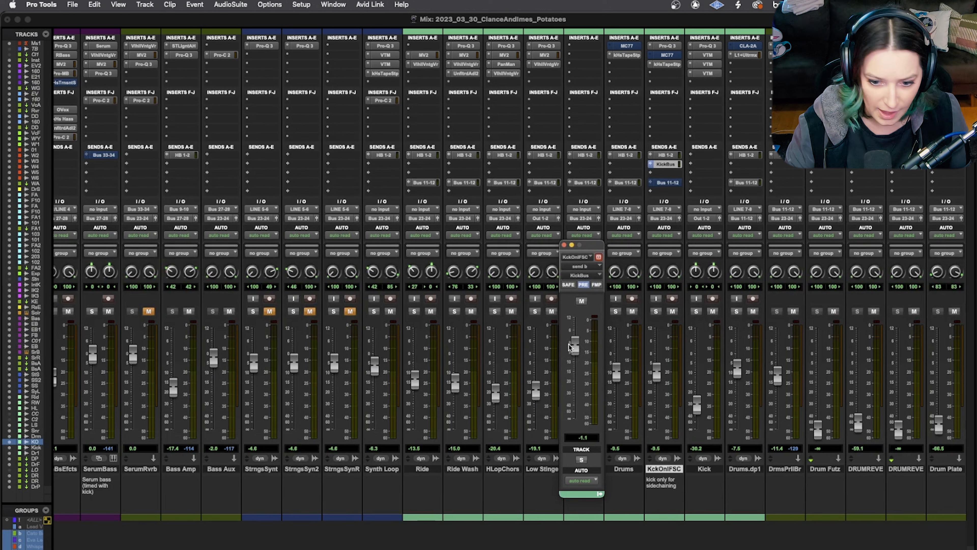
pyautogui.moveTo(577, 346); pyautogui.dragTo(580, 342)
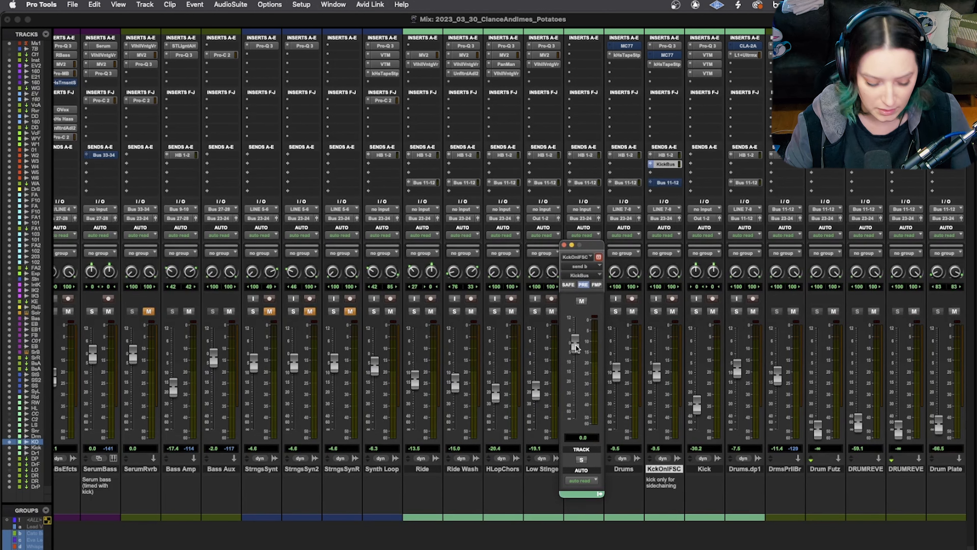
pyautogui.moveTo(576, 342); pyautogui.dragTo(574, 379)
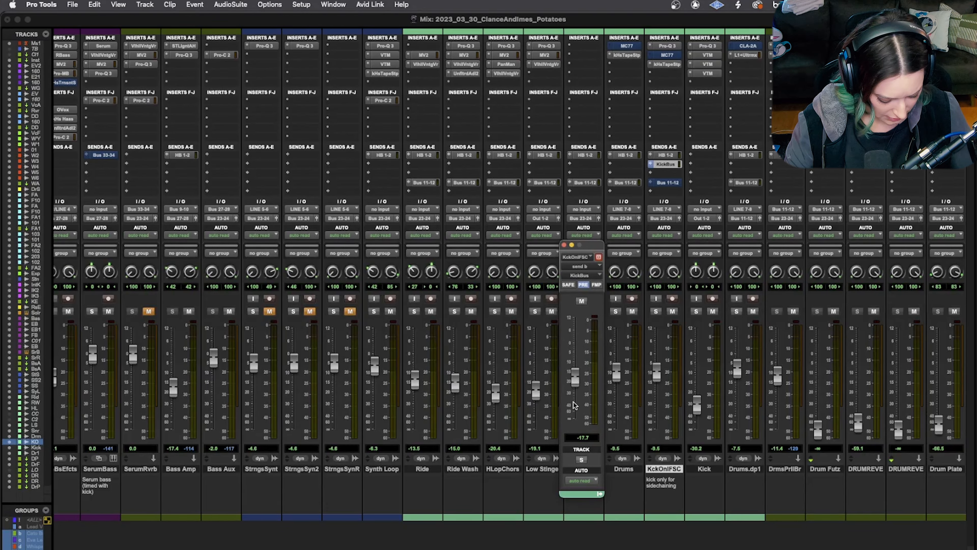
pyautogui.keyDown('alt'); pyautogui.click(576, 381); pyautogui.keyUp('alt')
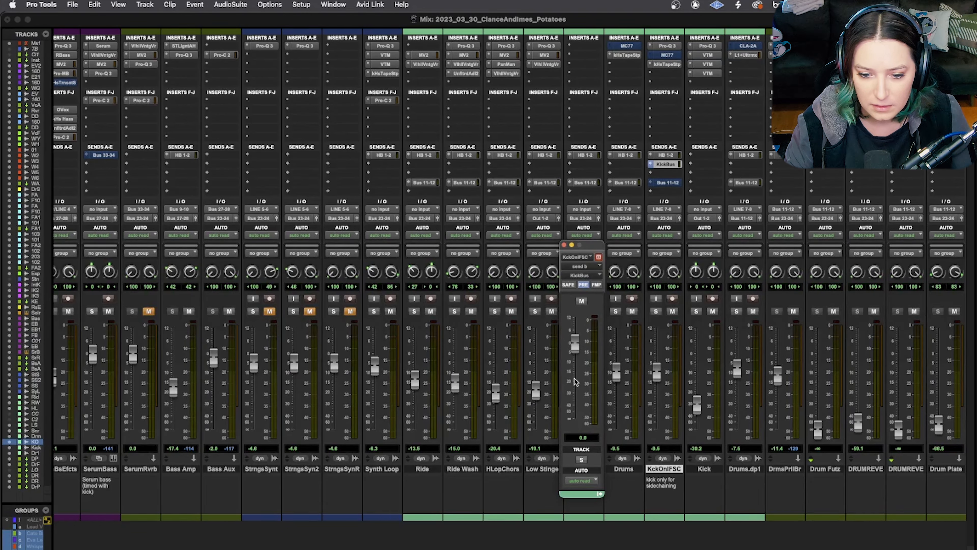
pyautogui.click(564, 245)
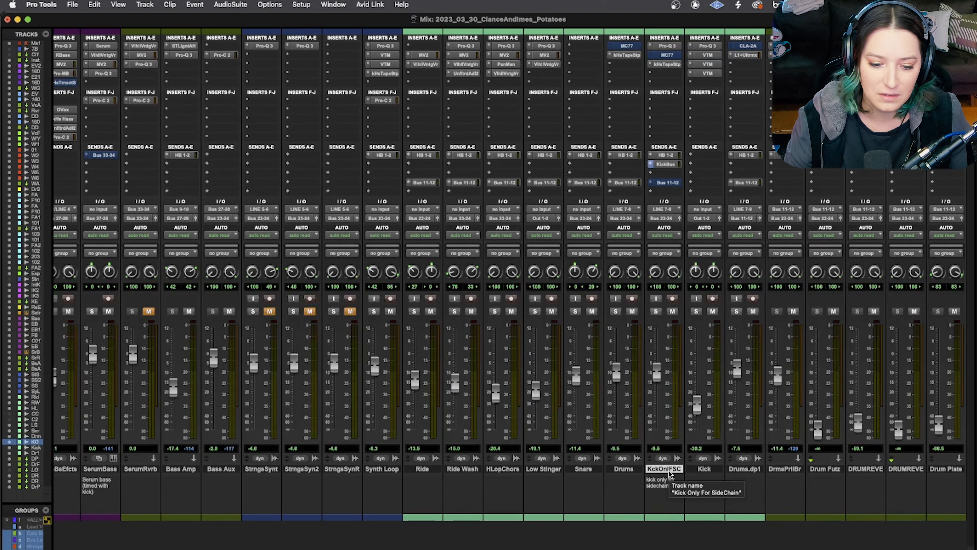
# Inspect the Pro-C 2 compressor on the Synth Loop track and its KickBus key input.
pyautogui.click(393, 470)
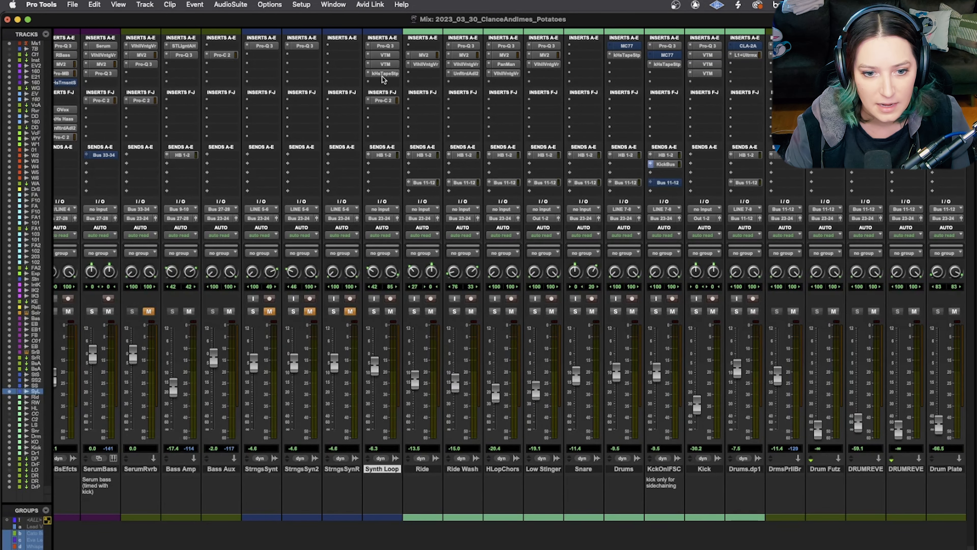
pyautogui.click(383, 100)
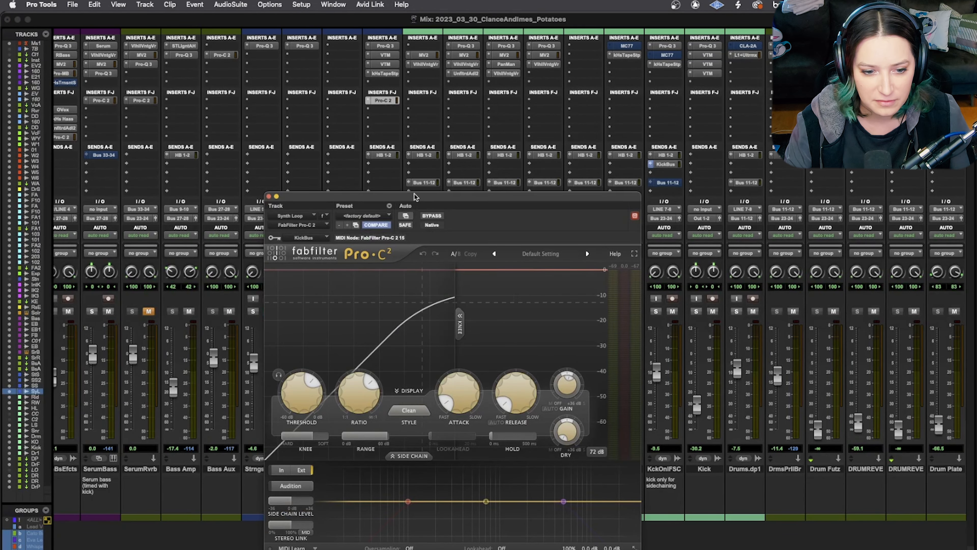
pyautogui.moveTo(417, 194); pyautogui.dragTo(628, 166)
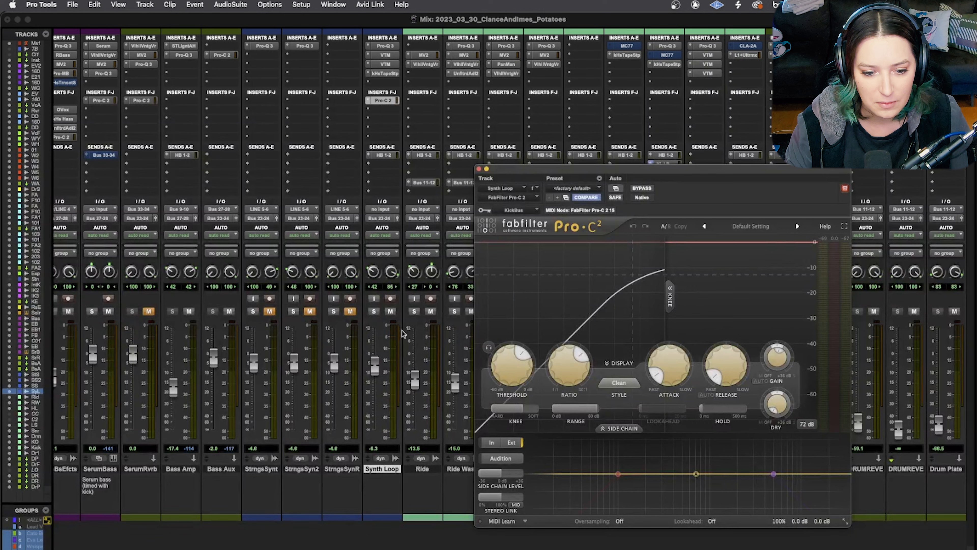
pyautogui.press('super+equal')
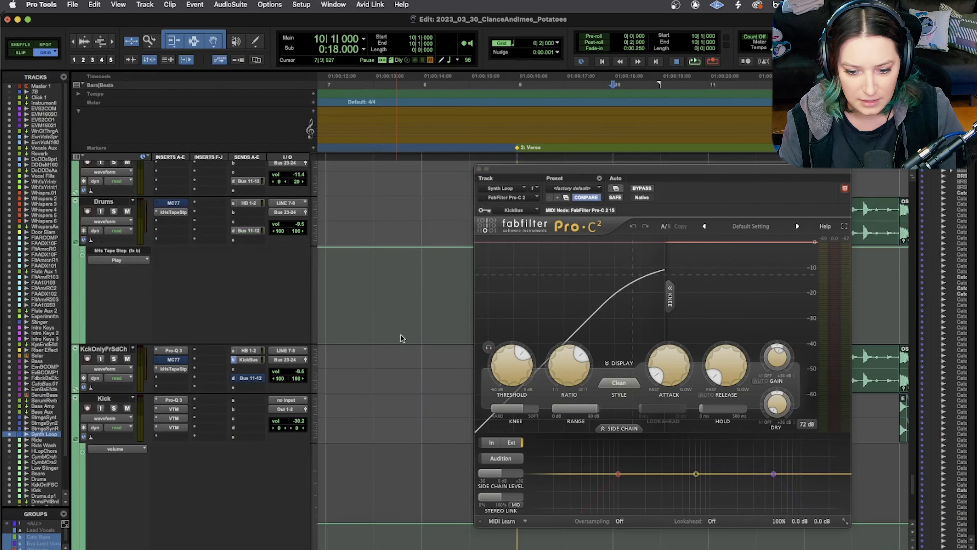
pyautogui.click(479, 169)
# Play the song from the start of the Verse at bar 9 and solo the Synth Loop track in the mixer.
pyautogui.click(517, 496)
pyautogui.press('space')
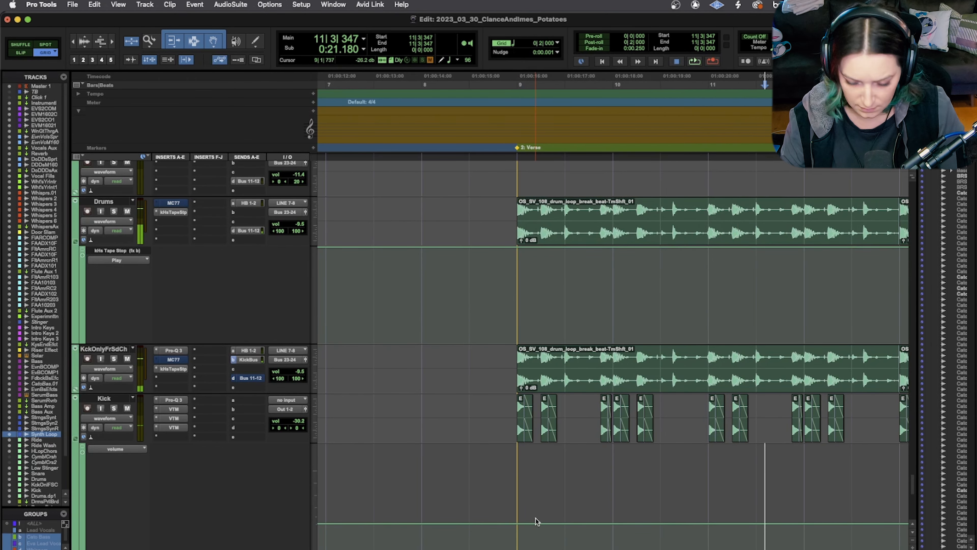
pyautogui.press('super+equal')
pyautogui.click(374, 312)
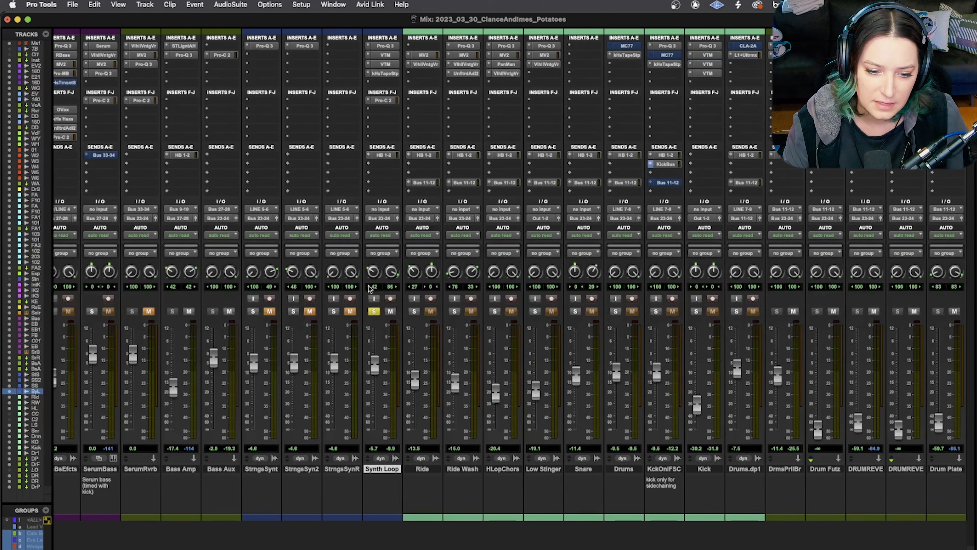
# Check the pre-fader KickBus send of the Kick Only For SideChain track and solo that track.
pyautogui.click(664, 165)
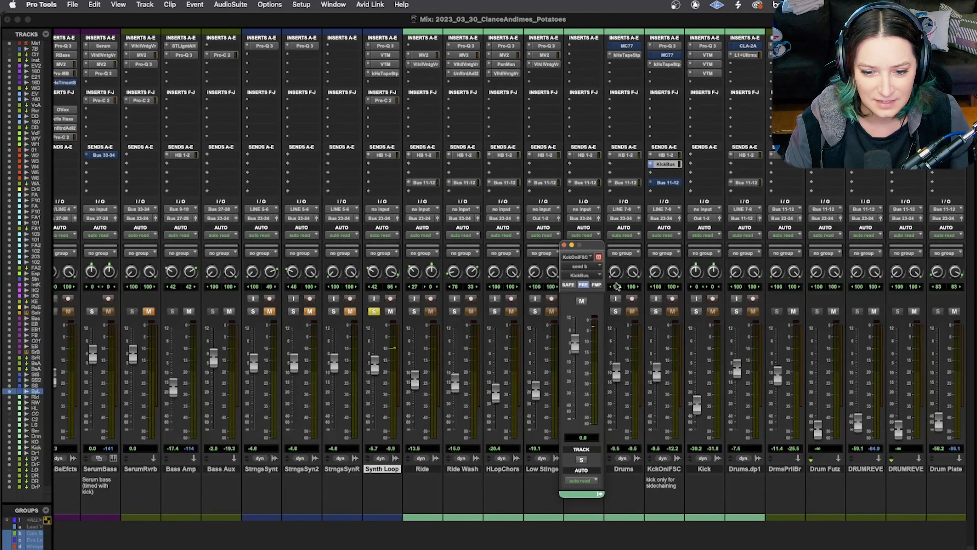
pyautogui.click(582, 286)
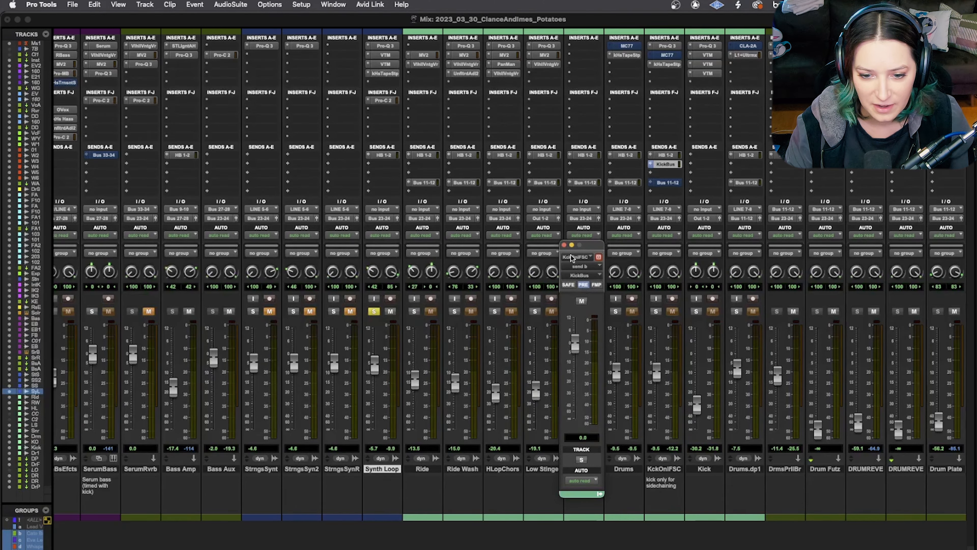
pyautogui.click(565, 246)
pyautogui.click(657, 311)
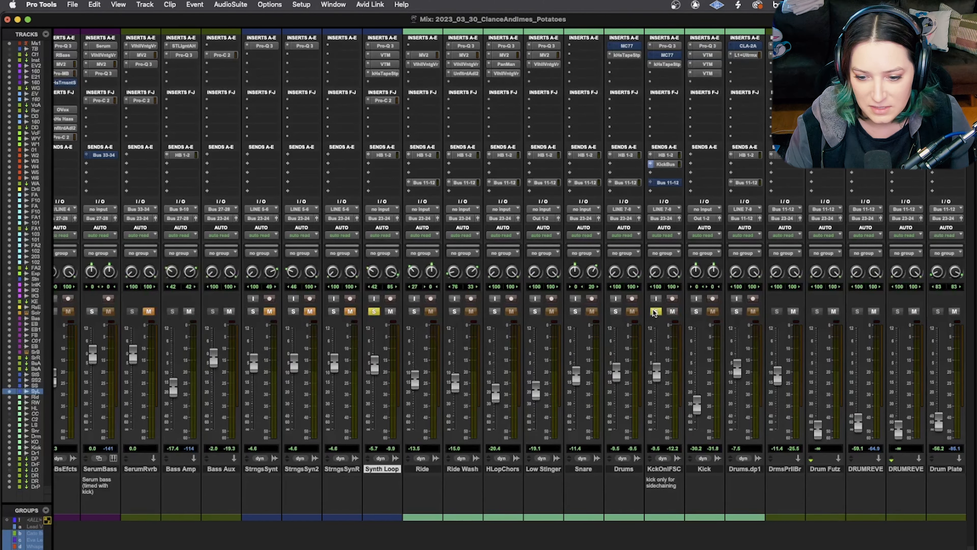
# Solo the Kick track and set a selection from bar 9 to bar 15, checking that loop playback is enabled.
pyautogui.click(695, 312)
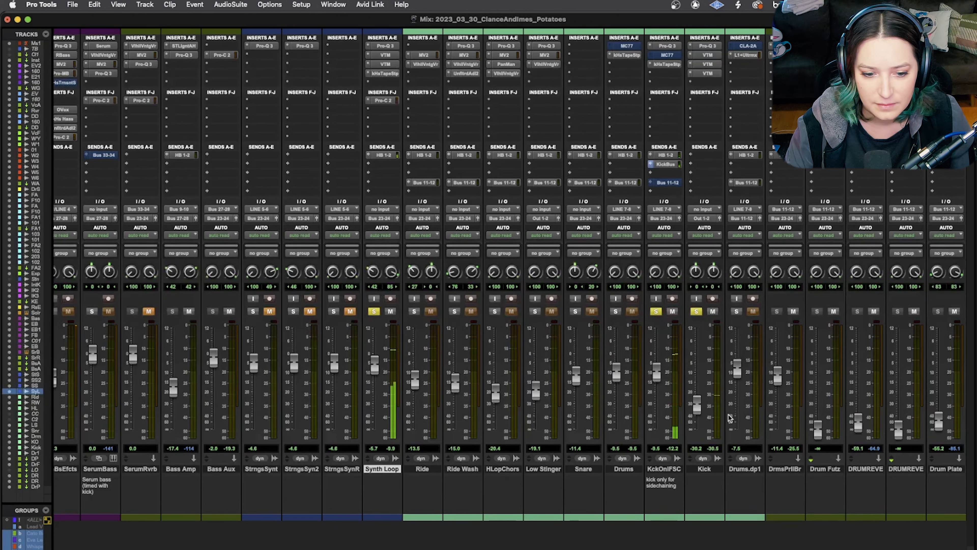
pyautogui.press('super+equal')
pyautogui.moveTo(565, 484); pyautogui.dragTo(844, 486)
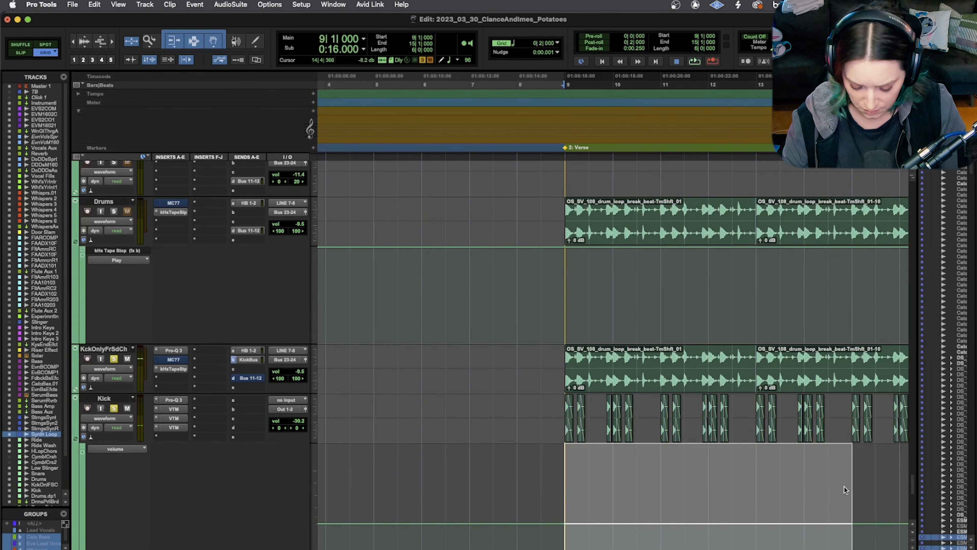
pyautogui.press('super+equal')
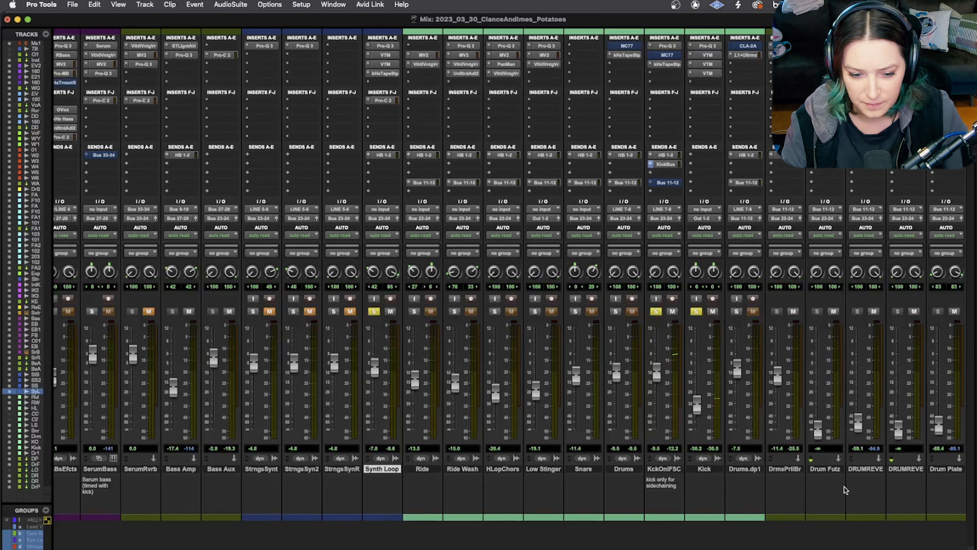
pyautogui.click(280, 4)
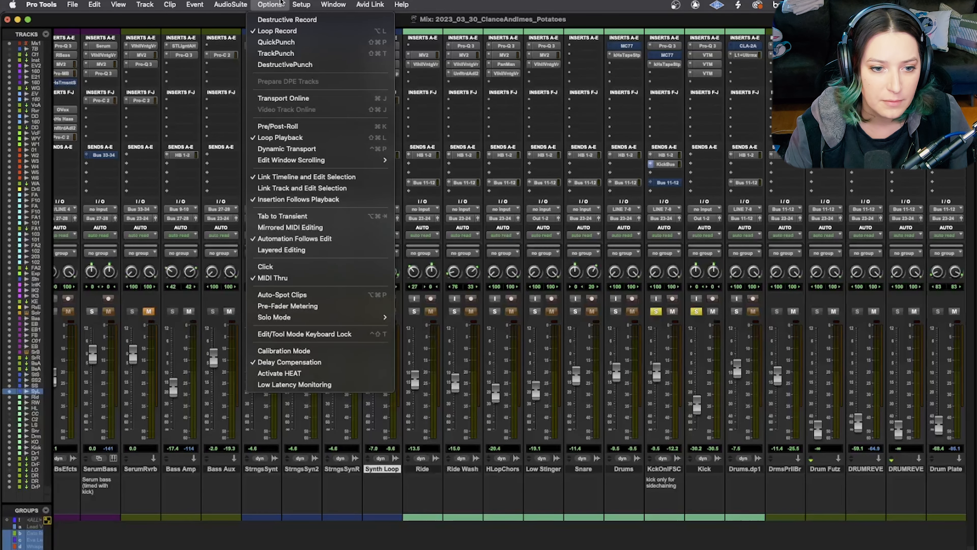
pyautogui.click(263, 4)
# Bypass the Pro-C 2 compressor on the Synth Loop track and close its window.
pyautogui.click(383, 100)
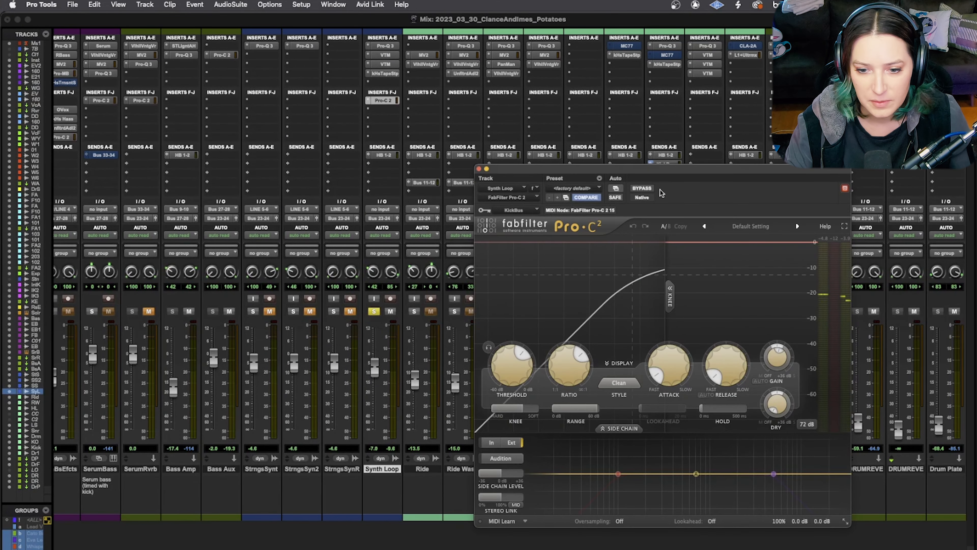
pyautogui.click(479, 169)
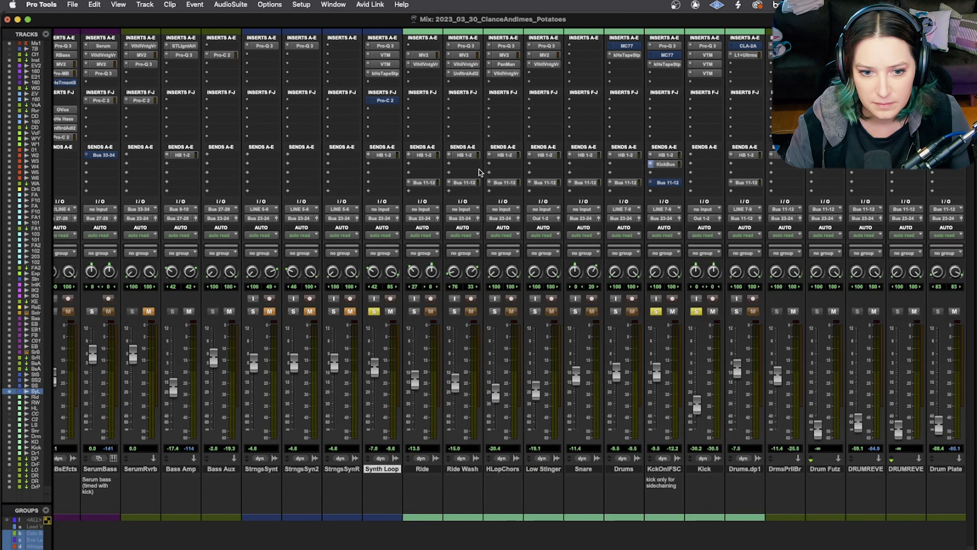
pyautogui.click(381, 109)
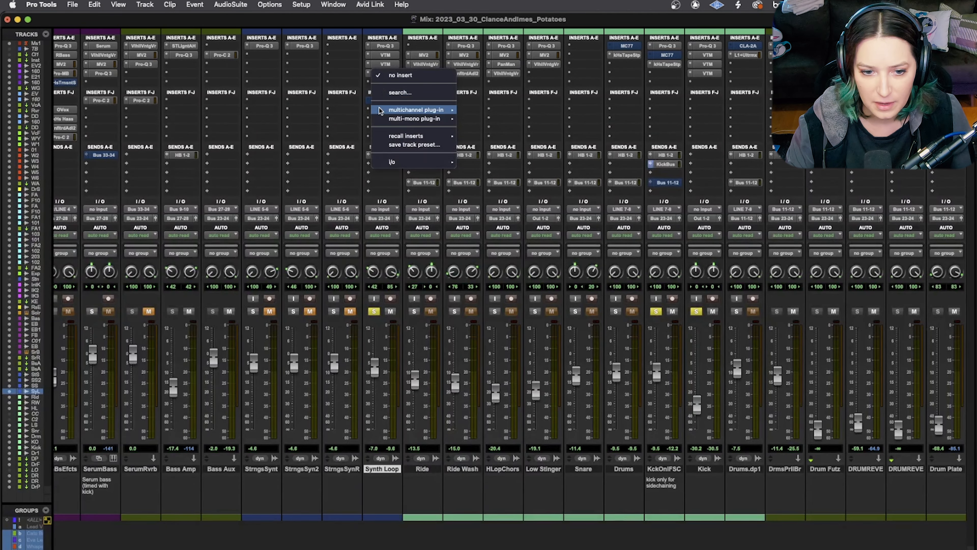
pyautogui.click(362, 117)
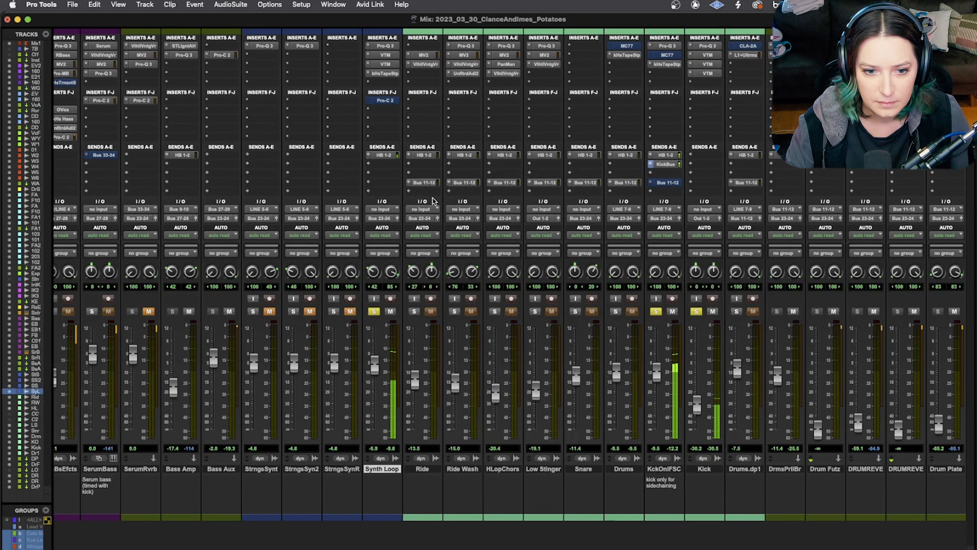
# Insert the stereo Avid Dyn3 Compressor/Limiter below Pro-C 2 on the Synth Loop track and reposition its window.
pyautogui.click(375, 110)
pyautogui.moveTo(415, 110)
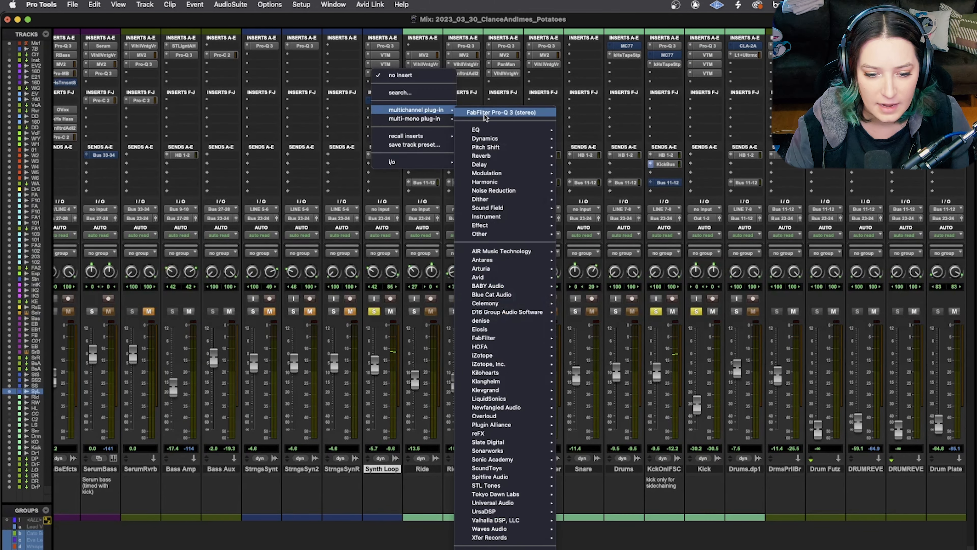
pyautogui.moveTo(526, 279)
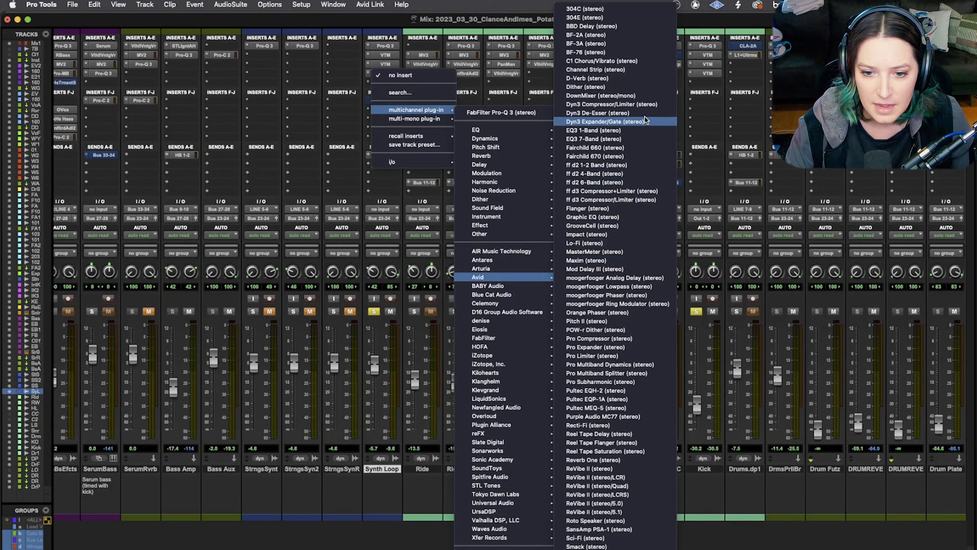
pyautogui.click(645, 105)
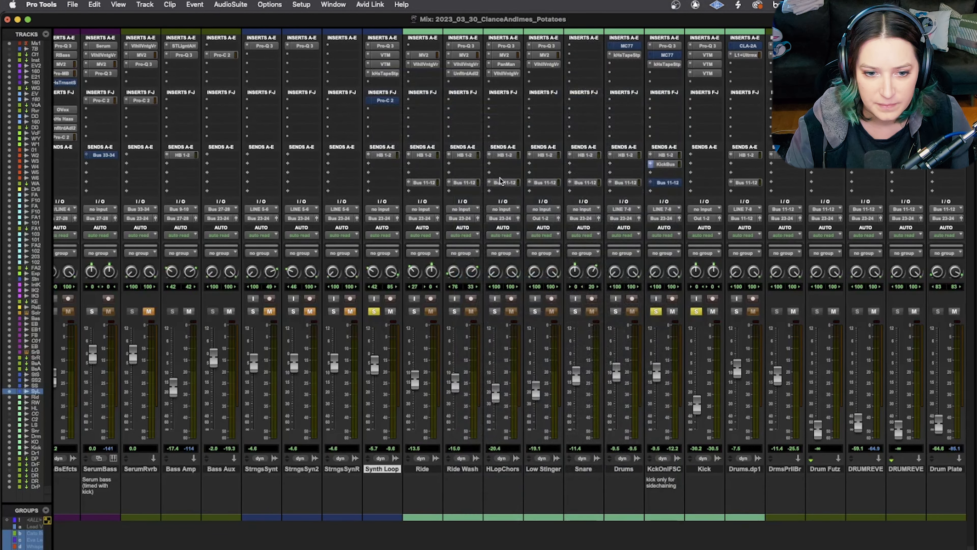
pyautogui.moveTo(545, 170); pyautogui.dragTo(477, 199)
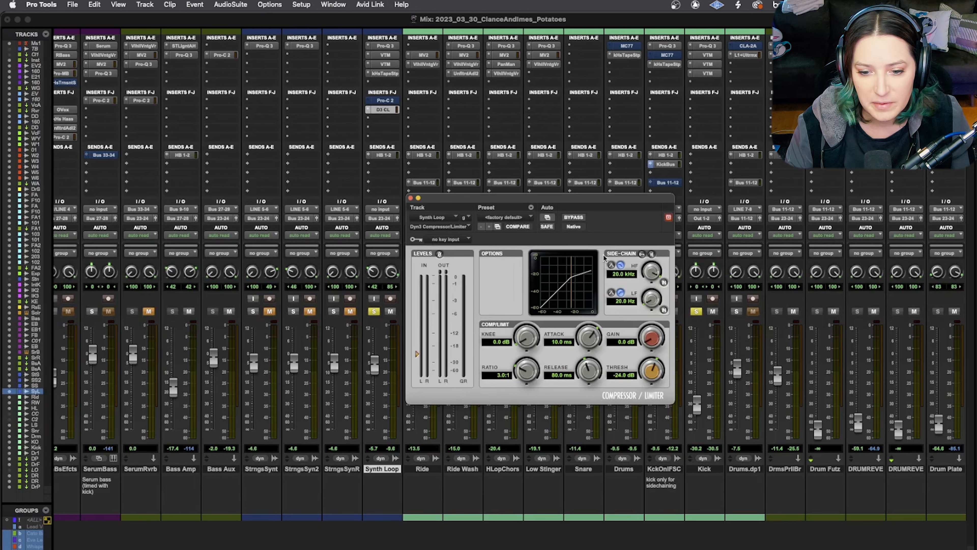
# Enable the external side-chain key in the Dyn3 compressor and set its key input to KickBus.
pyautogui.click(643, 257)
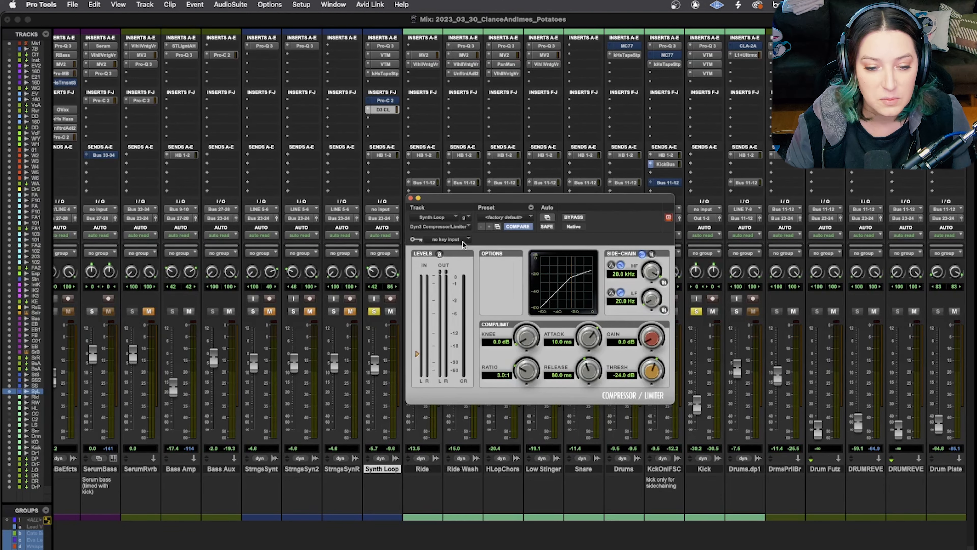
pyautogui.click(434, 240)
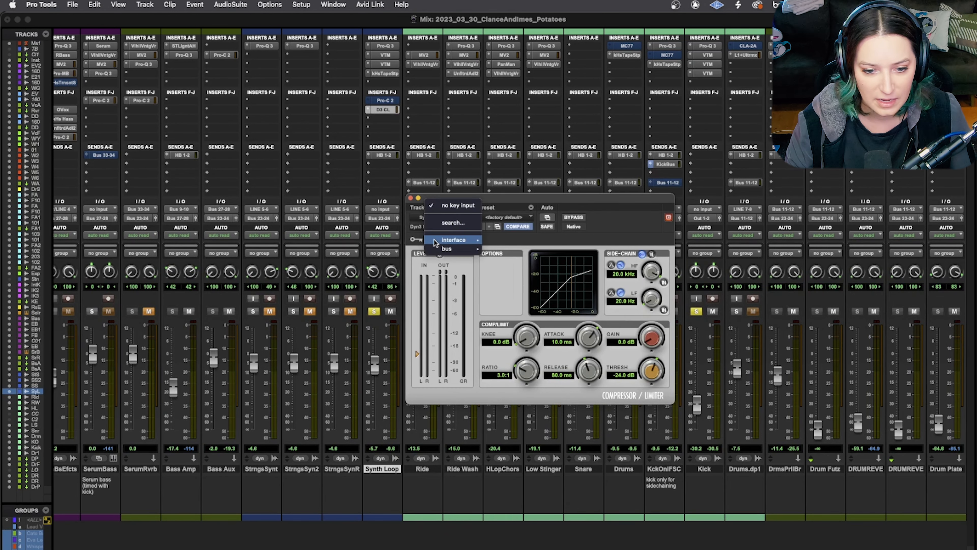
pyautogui.moveTo(454, 249)
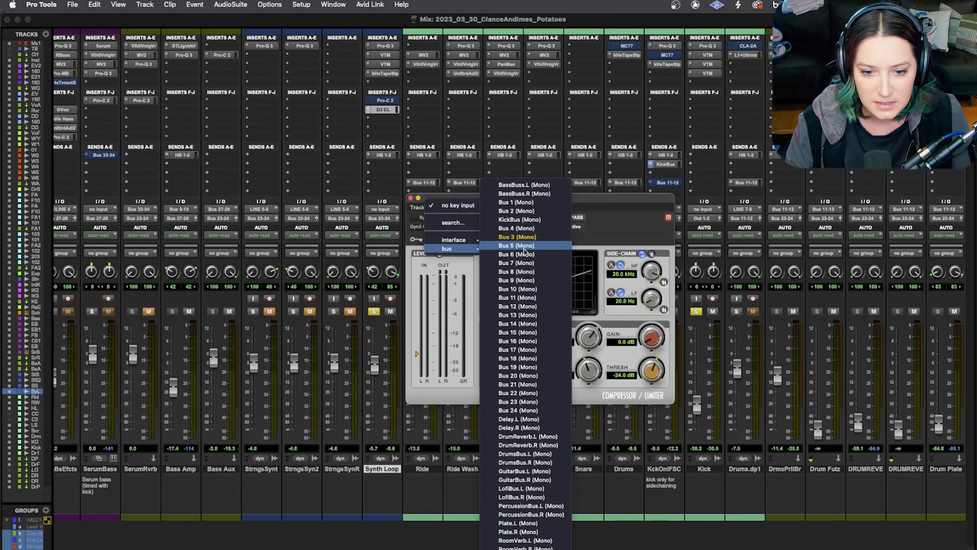
pyautogui.click(536, 220)
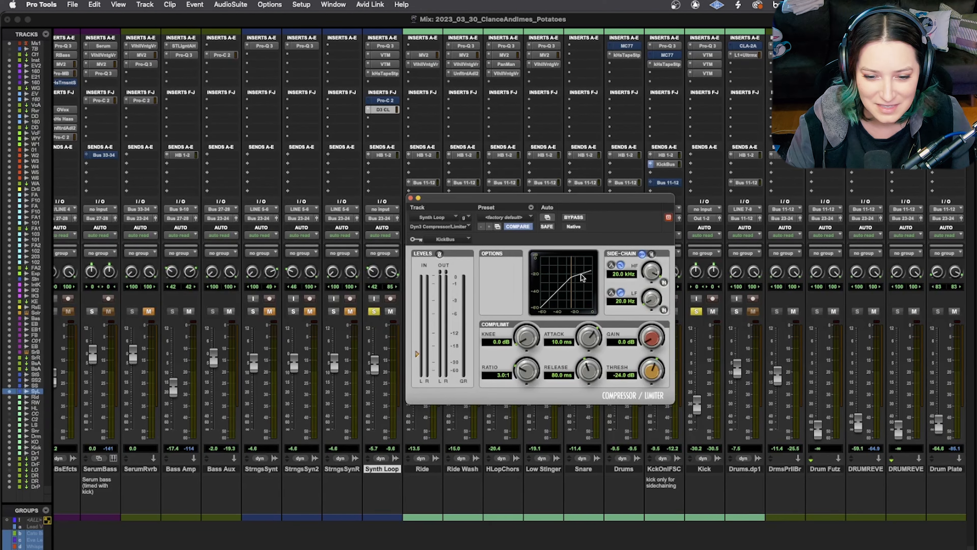
# Play the loop and set the Dyn3 compressor's knee to 21.9 dB, threshold to -16.6 dB and ratio to 5.1:1.
pyautogui.press('space')
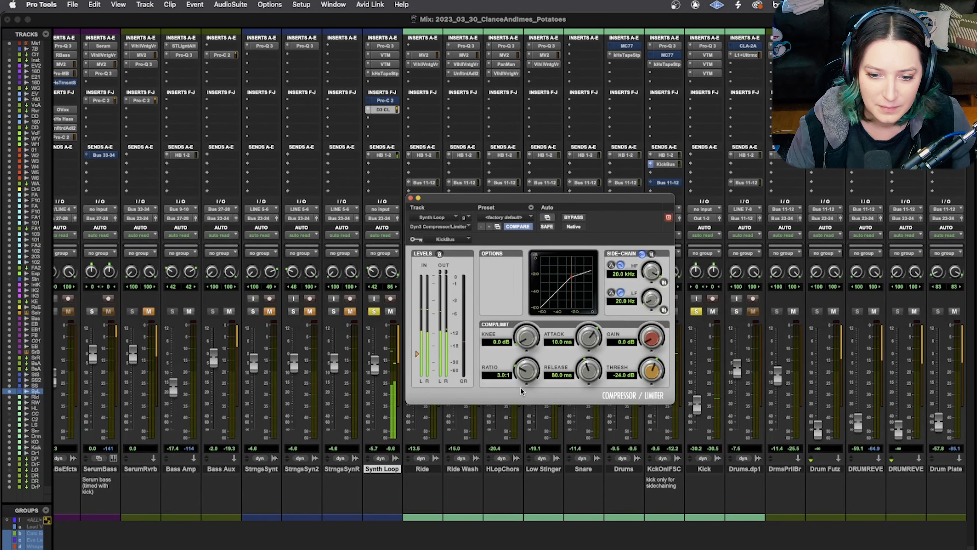
pyautogui.moveTo(527, 338); pyautogui.dragTo(518, 288)
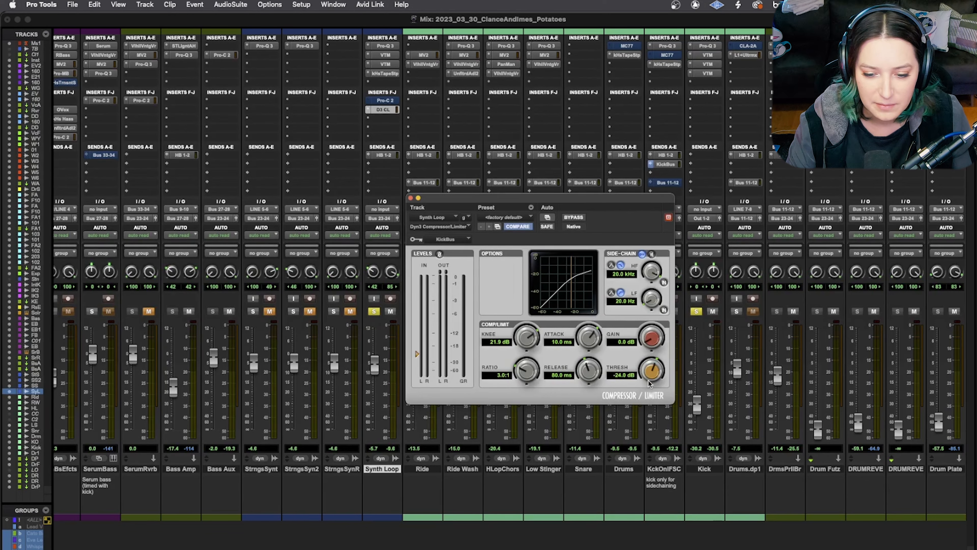
pyautogui.moveTo(650, 372); pyautogui.dragTo(649, 358)
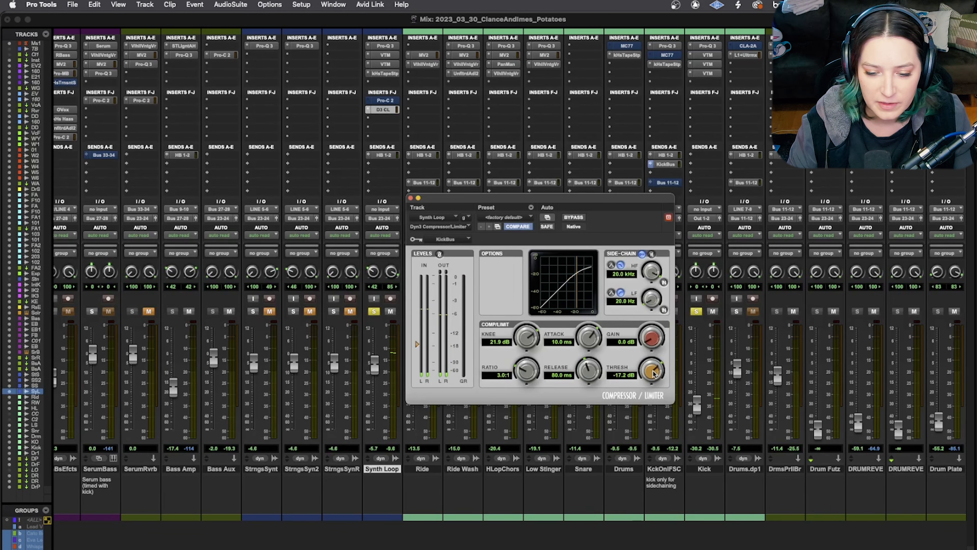
pyautogui.moveTo(653, 373); pyautogui.dragTo(657, 411)
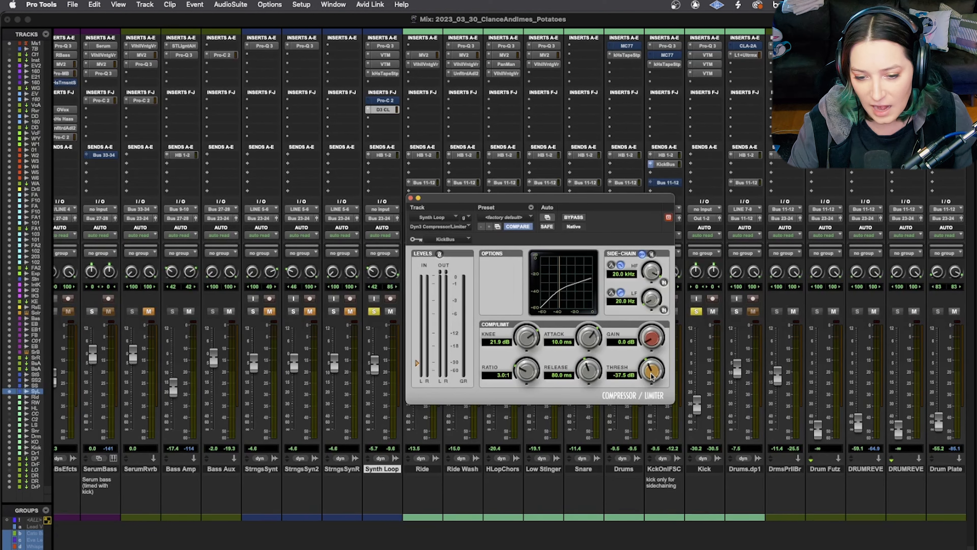
pyautogui.moveTo(649, 377); pyautogui.dragTo(655, 345)
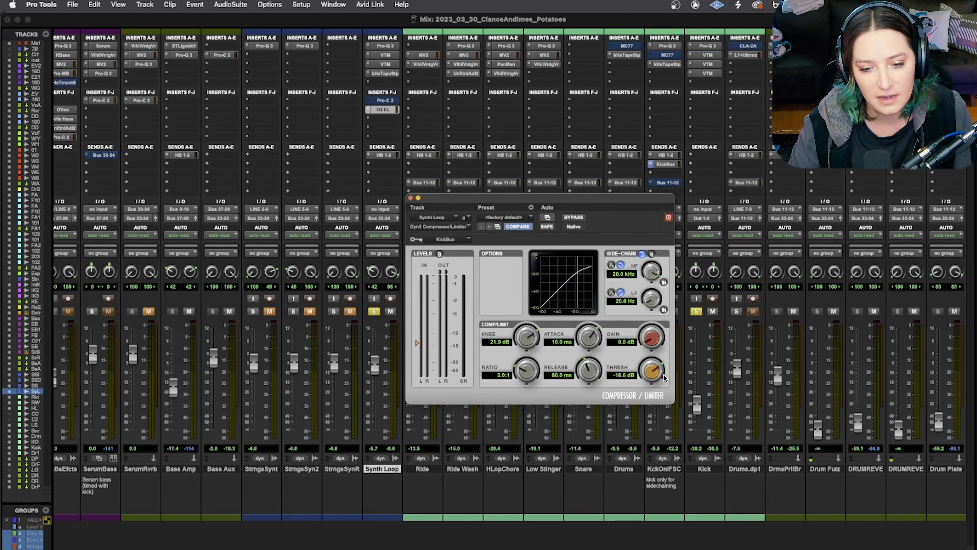
pyautogui.moveTo(526, 371); pyautogui.dragTo(530, 361)
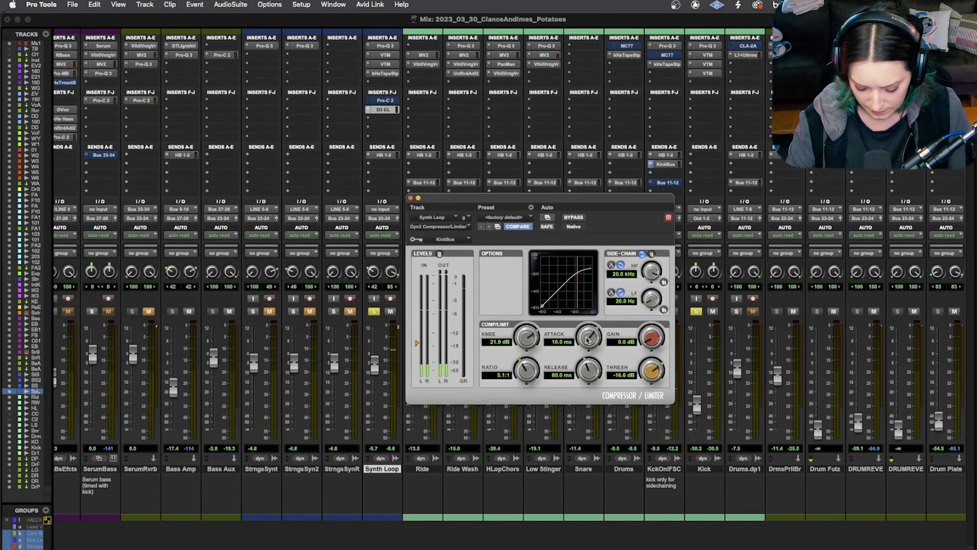
# Set the Dyn3 compressor's attack to 1.3 ms, release to 153.5 ms and threshold to -25.6 dB.
pyautogui.press('super+equal')
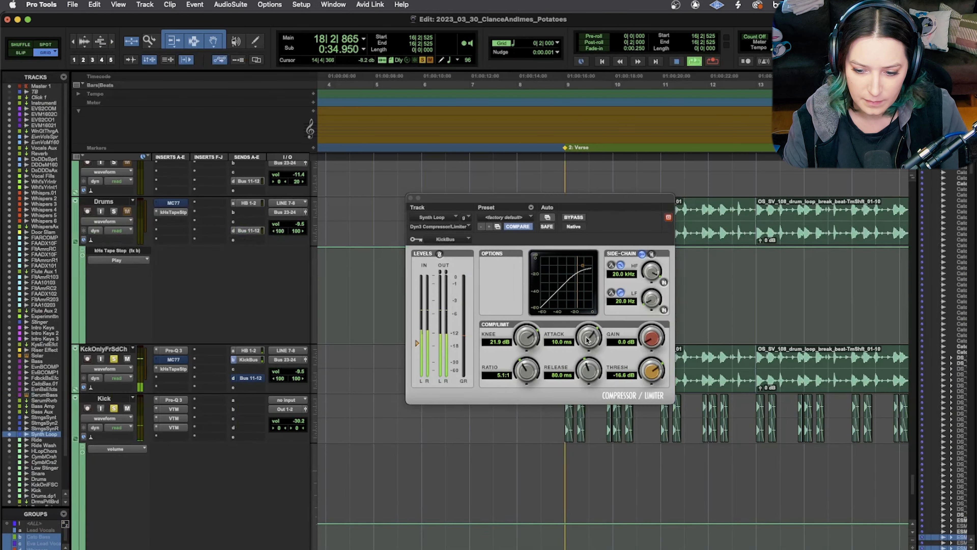
pyautogui.press('super+equal')
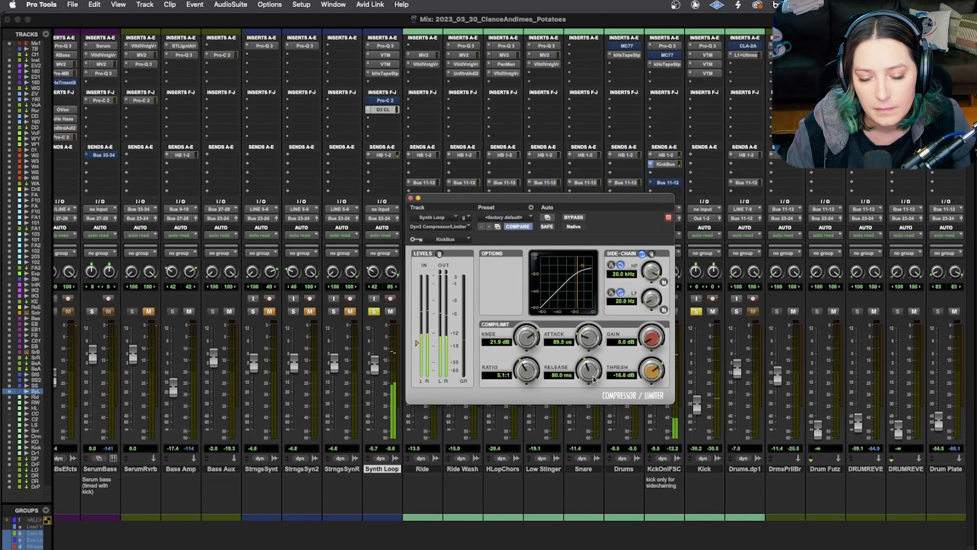
pyautogui.moveTo(588, 338)
pyautogui.mouseDown()
pyautogui.moveTo(595, 371)
pyautogui.moveTo(595, 351)
pyautogui.mouseUp()
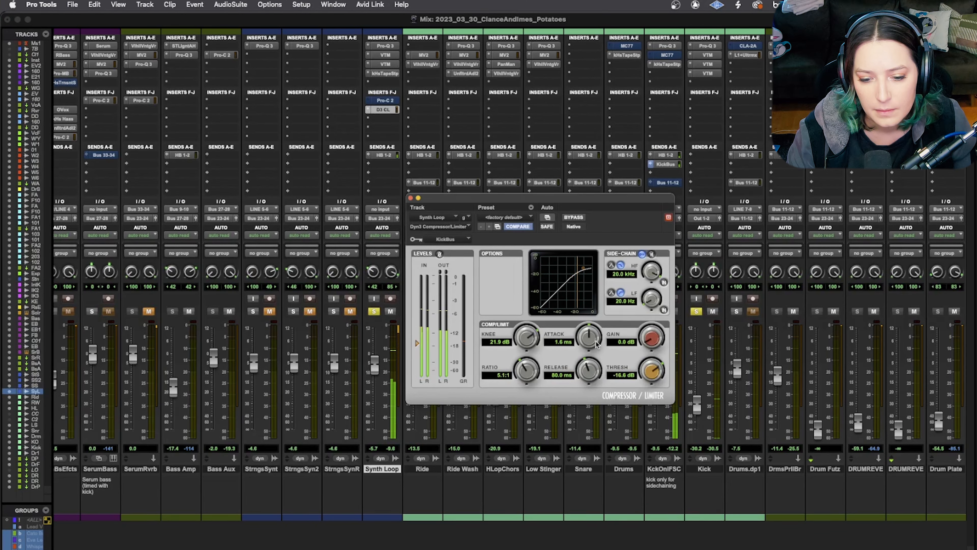
pyautogui.moveTo(589, 373); pyautogui.dragTo(591, 364)
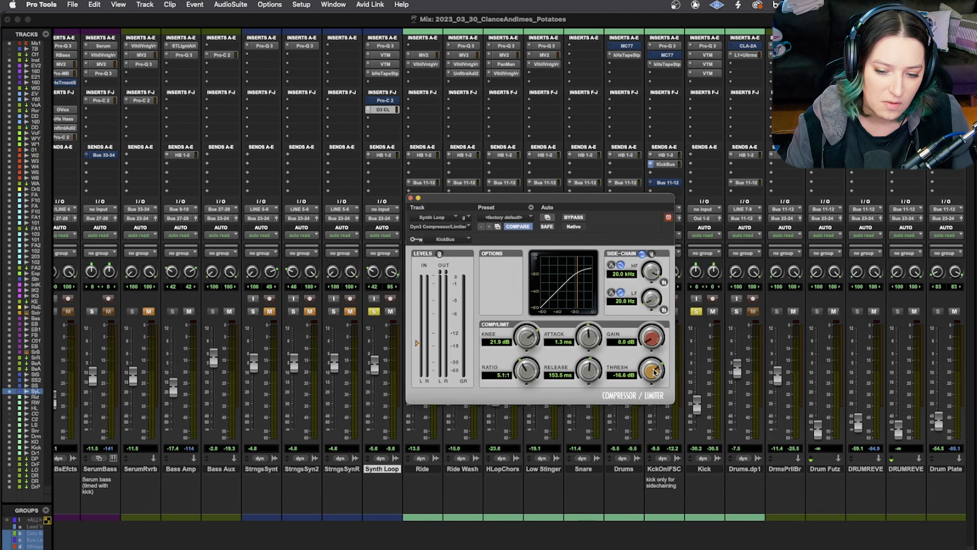
pyautogui.moveTo(655, 371); pyautogui.dragTo(655, 385)
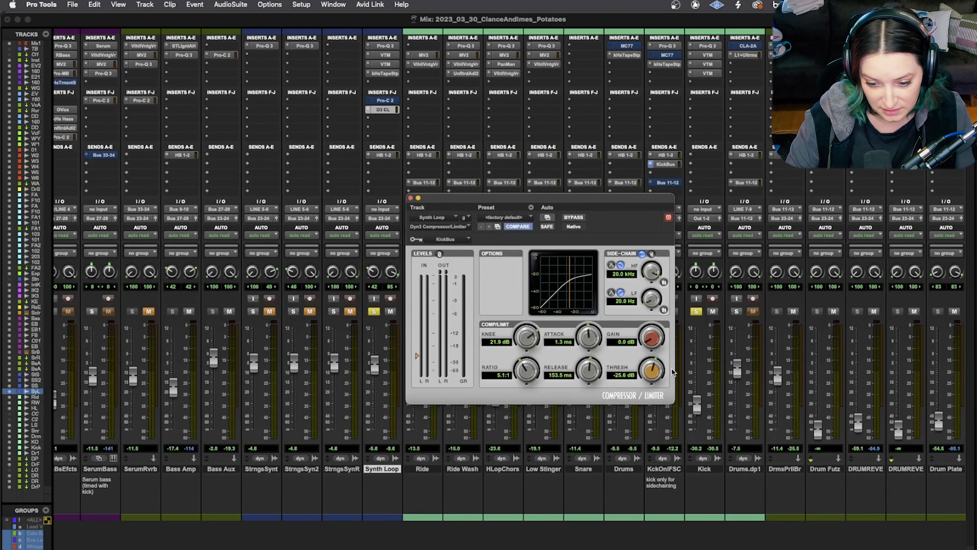
# Turn off solo on the Kick and Kick Only For SideChain tracks, moving the compressor window out of the way.
pyautogui.click(697, 311)
pyautogui.moveTo(569, 198); pyautogui.dragTo(660, 191)
pyautogui.click(656, 311)
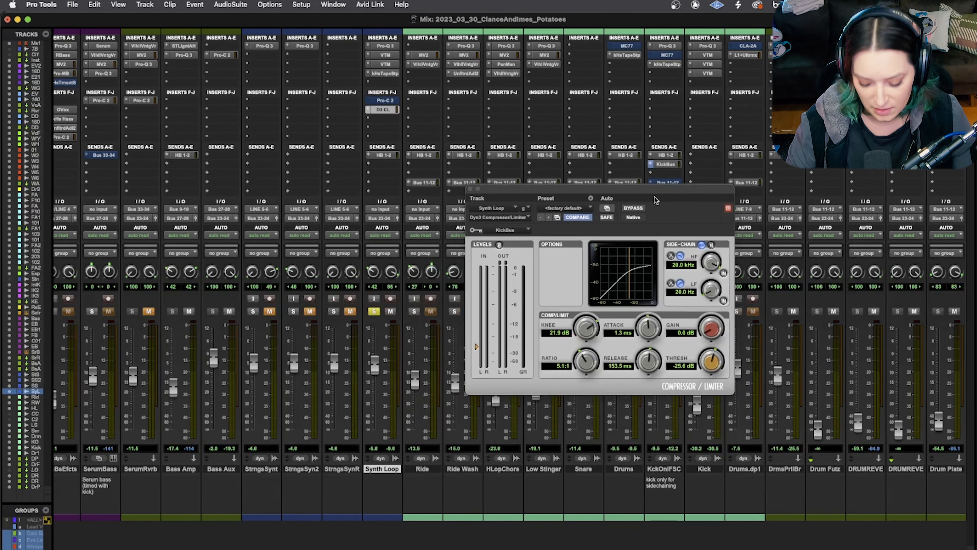
# Play from bar 9 and toggle the Dyn3 compressor's bypass on and off to compare the soloed Synth Loop.
pyautogui.press('super+equal')
pyautogui.click(573, 494)
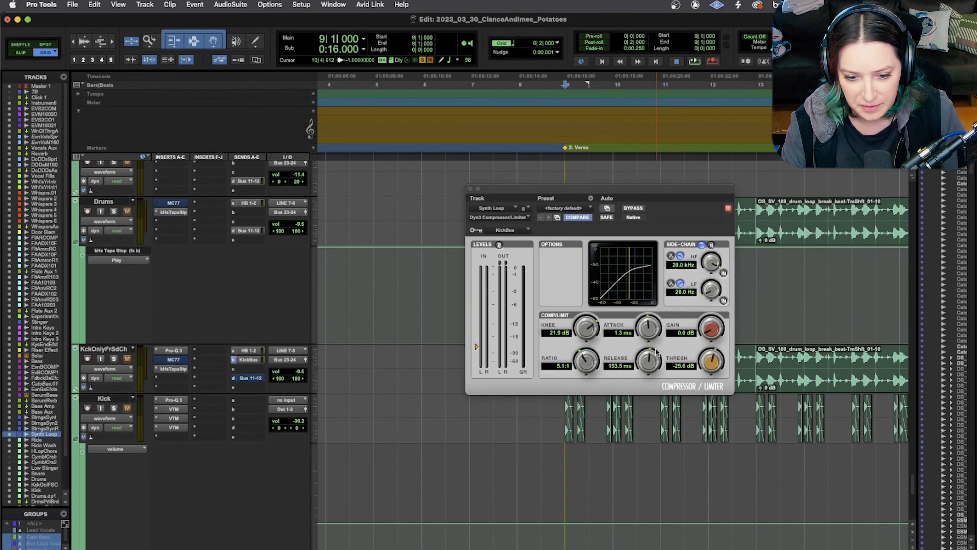
pyautogui.press('space')
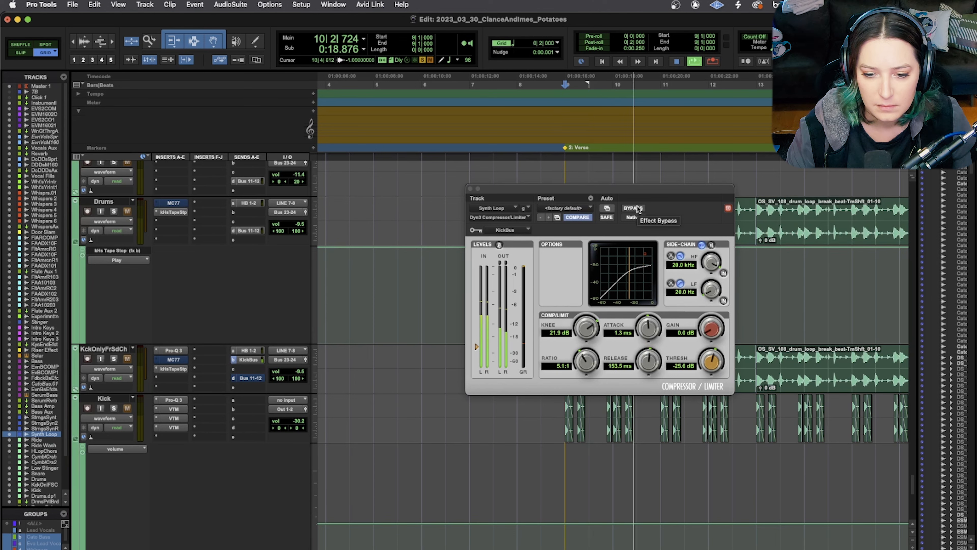
pyautogui.click(633, 208)
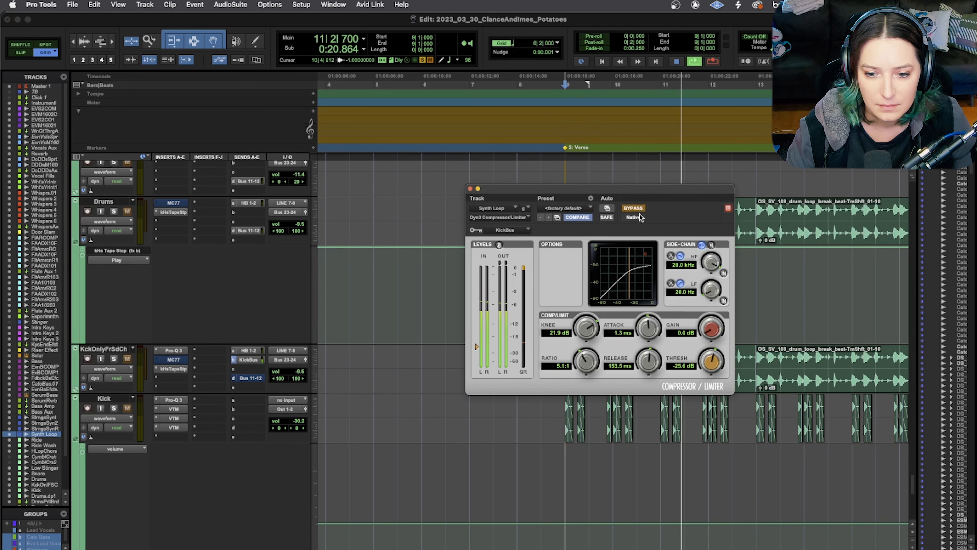
pyautogui.click(633, 208)
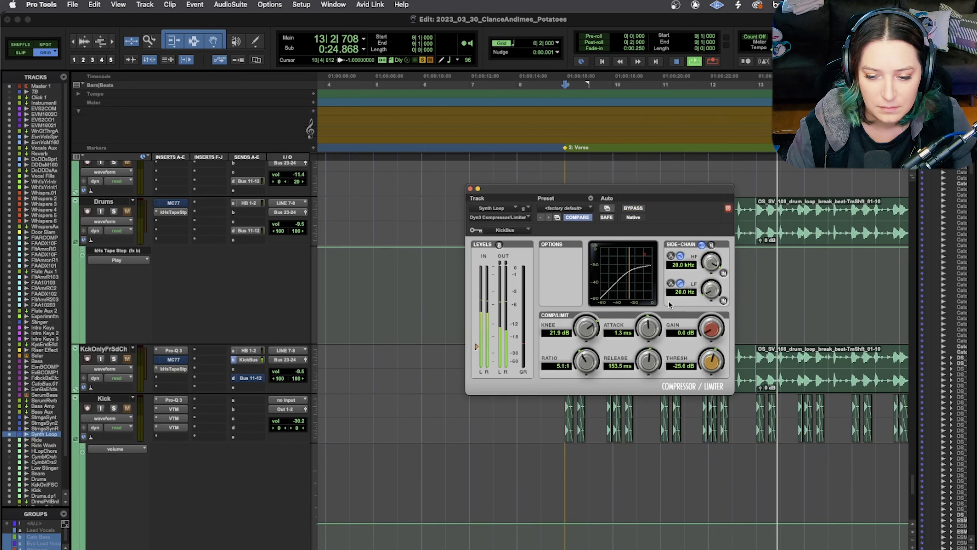
pyautogui.press('space')
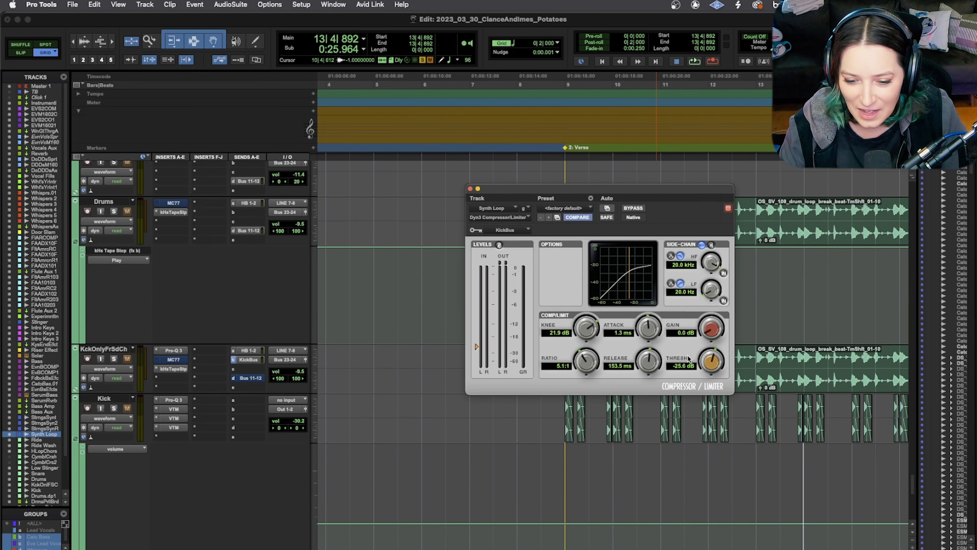
# Return to the mixer and move the compressor window clear of the tracks' sends.
pyautogui.press('super+equal')
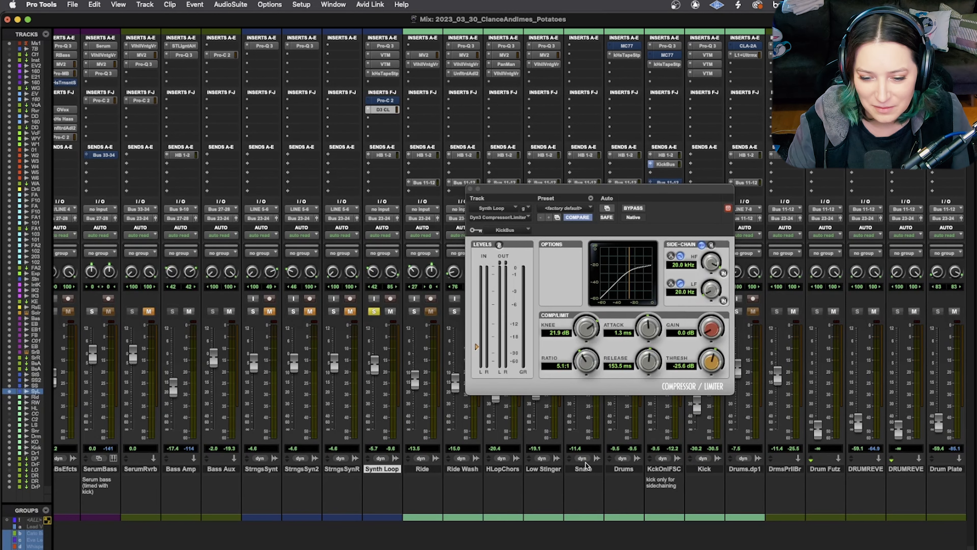
pyautogui.moveTo(632, 184); pyautogui.dragTo(653, 336)
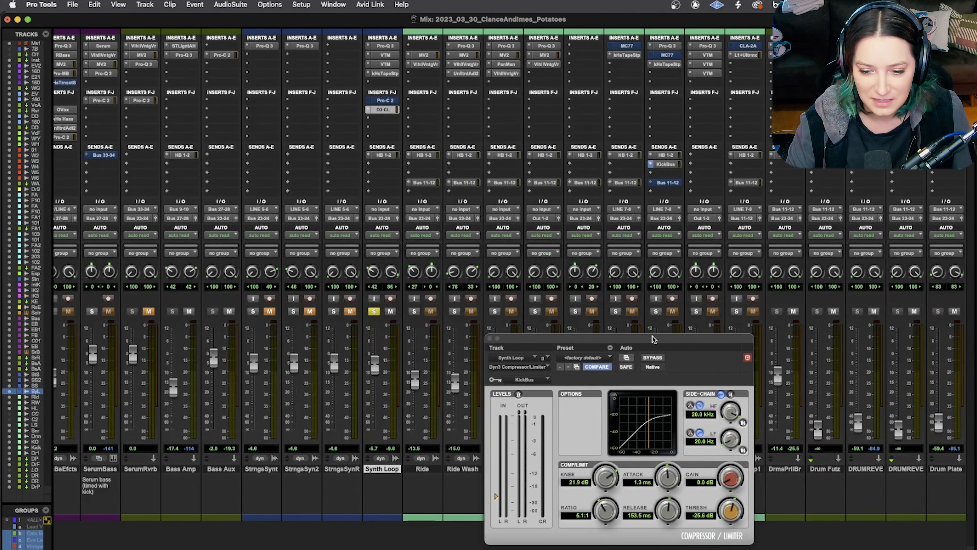
# Set the Dyn3 compressor's release to 97.8 ms and threshold to -22.0 dB, and close its window.
pyautogui.moveTo(669, 510); pyautogui.dragTo(670, 527)
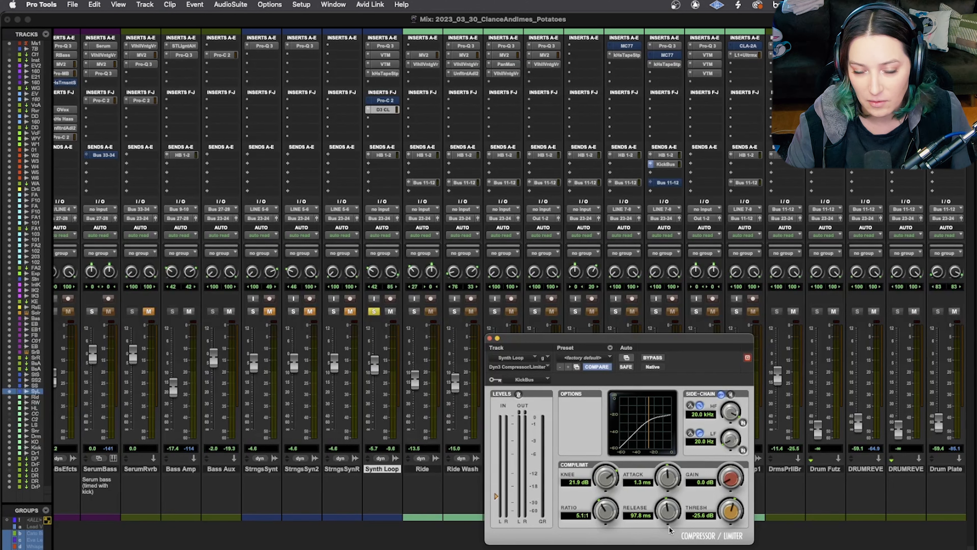
pyautogui.moveTo(730, 512); pyautogui.dragTo(731, 500)
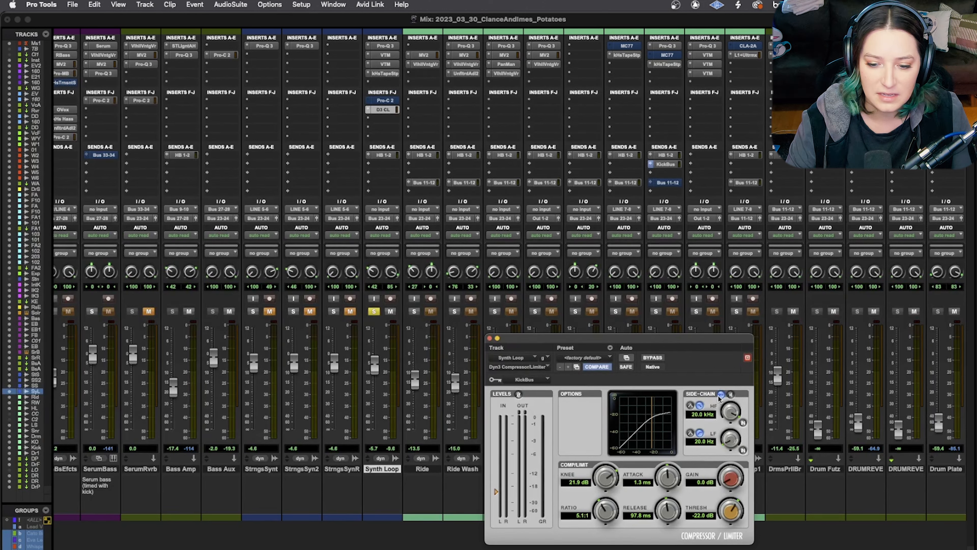
pyautogui.click(490, 339)
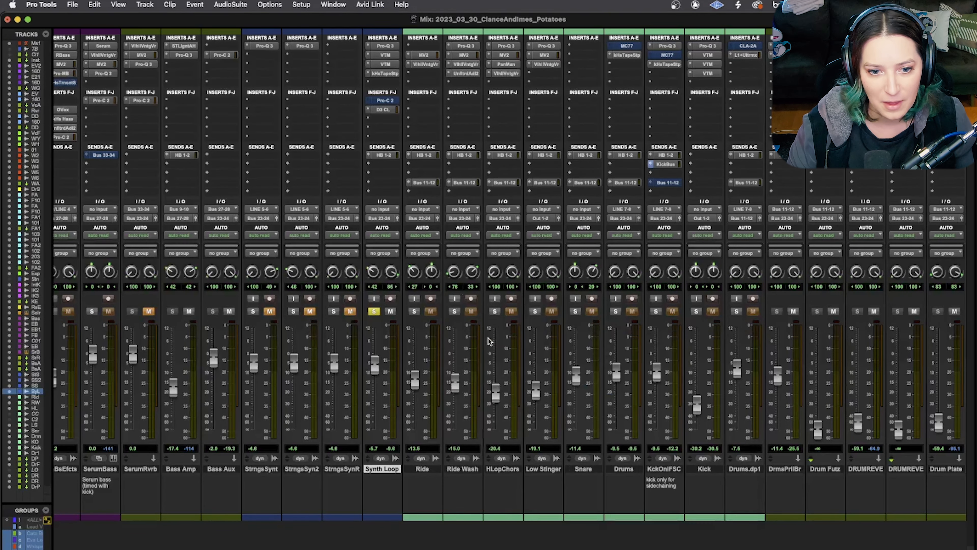
# Replace the Dyn3 compressor on the Synth Loop track with a stereo FabFilter Pro-C 2.
pyautogui.click(370, 112)
pyautogui.moveTo(429, 111)
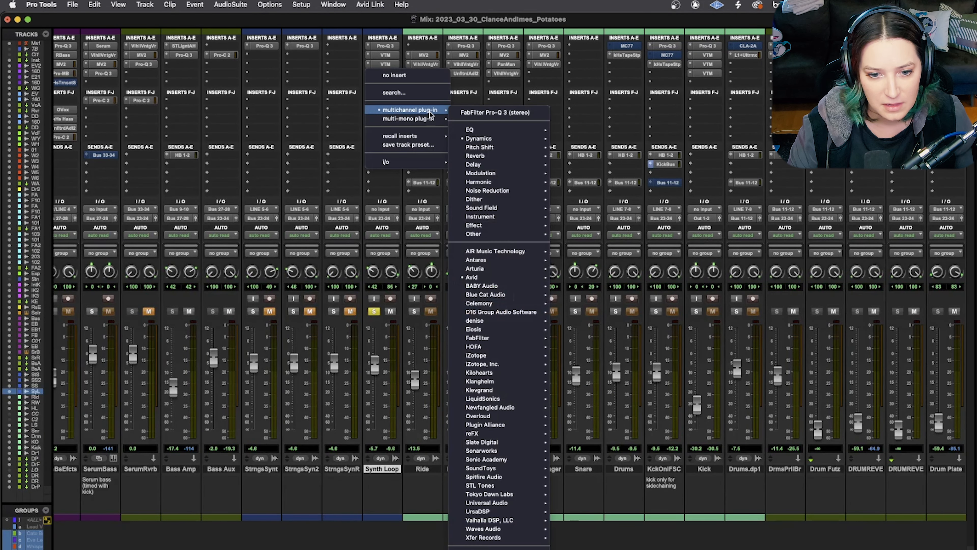
pyautogui.moveTo(477, 338)
pyautogui.click(608, 360)
pyautogui.moveTo(634, 302); pyautogui.dragTo(601, 177)
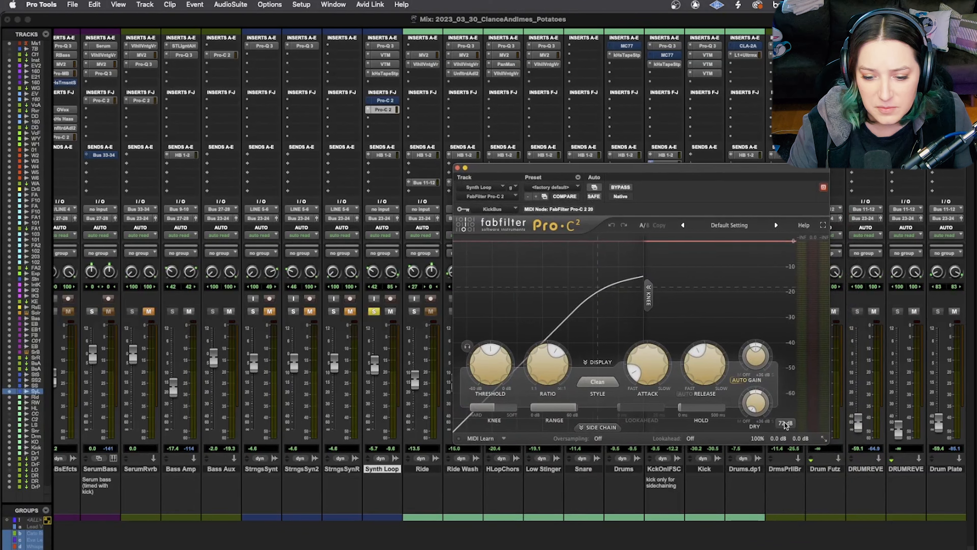
# Switch Pro-C 2's side chain to external and check that KickBus is its key input.
pyautogui.click(596, 428)
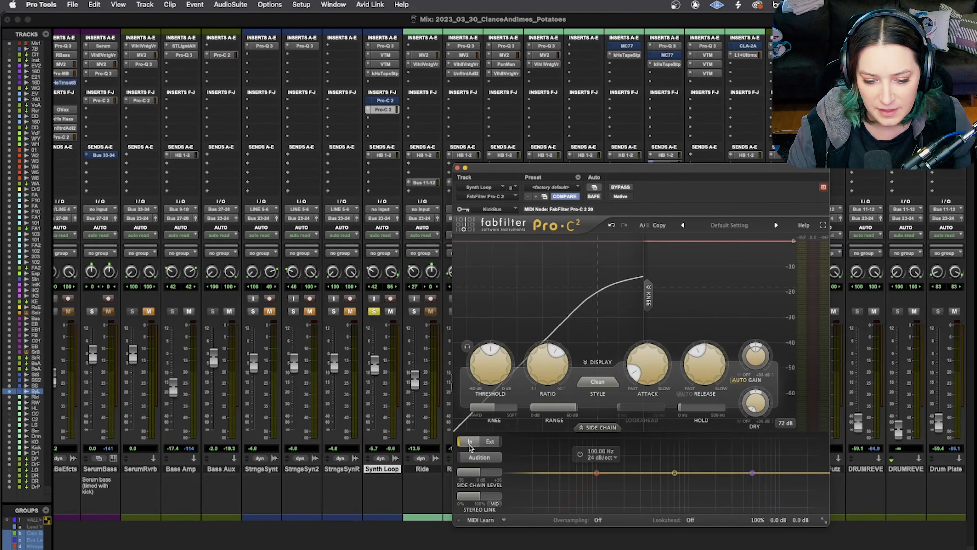
pyautogui.click(491, 443)
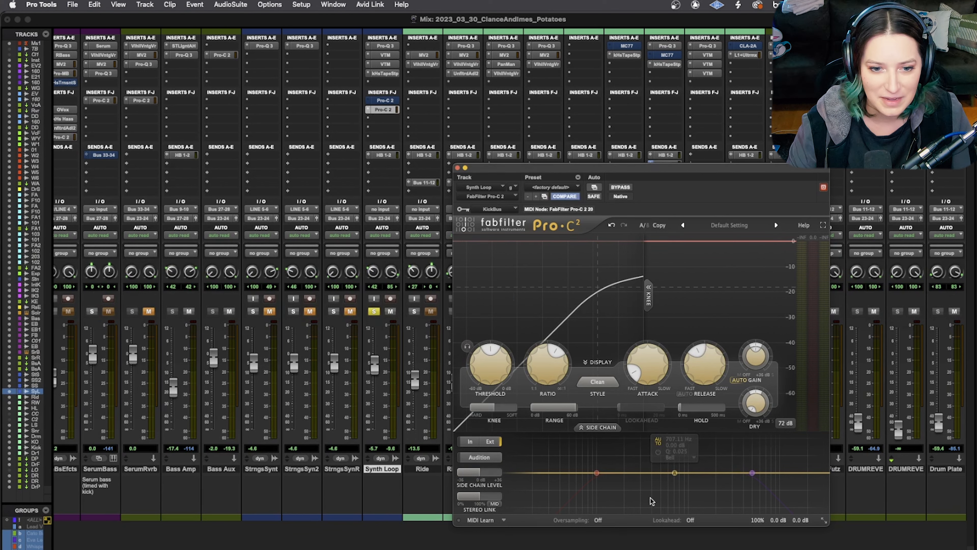
pyautogui.moveTo(543, 360)
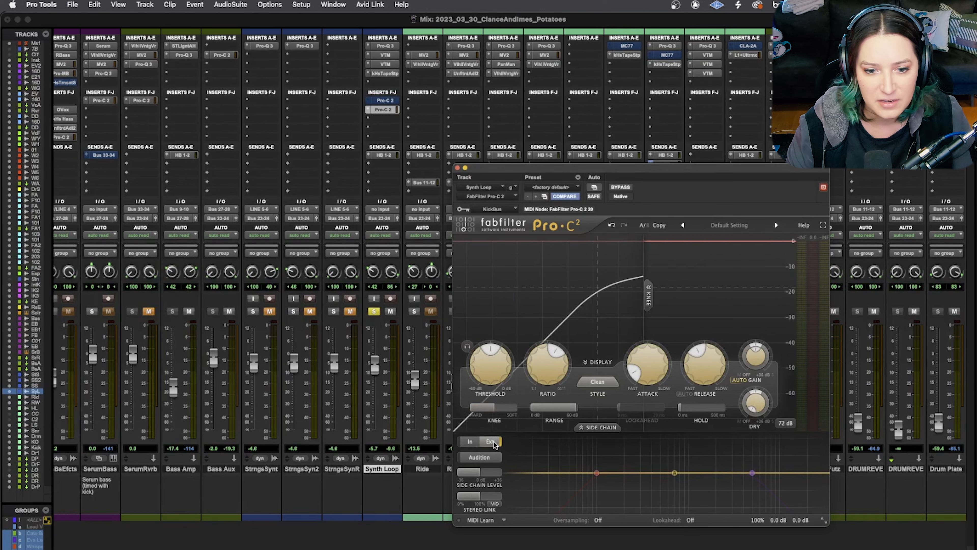
pyautogui.click(497, 211)
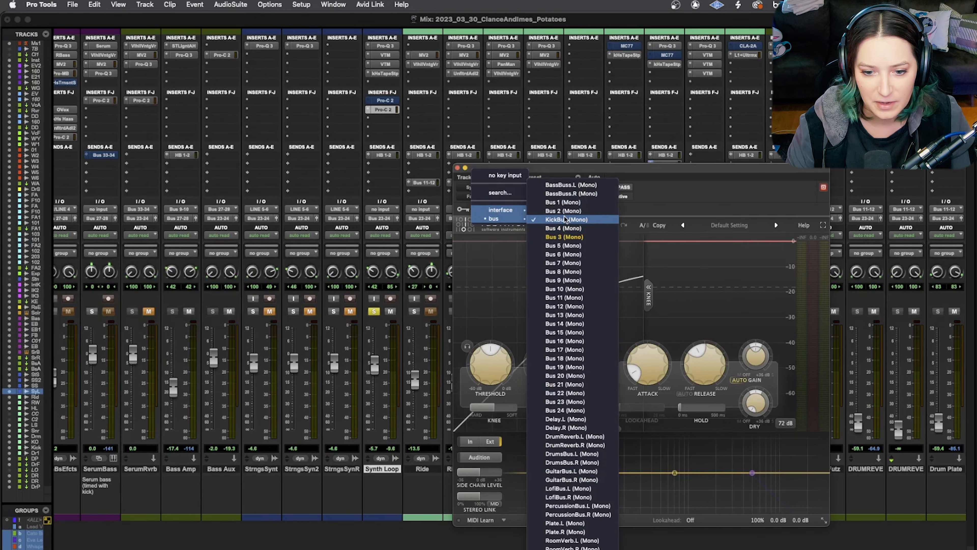
pyautogui.click(661, 203)
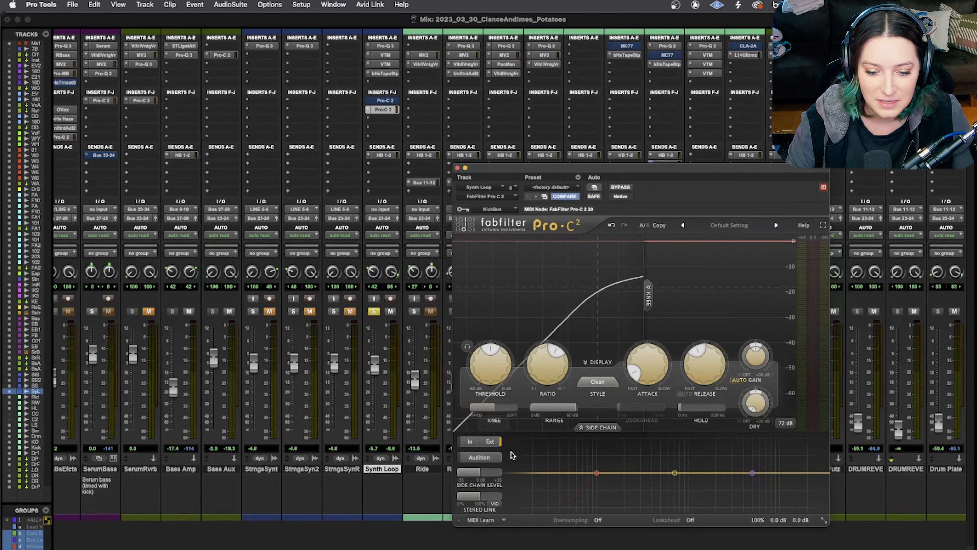
pyautogui.click(489, 442)
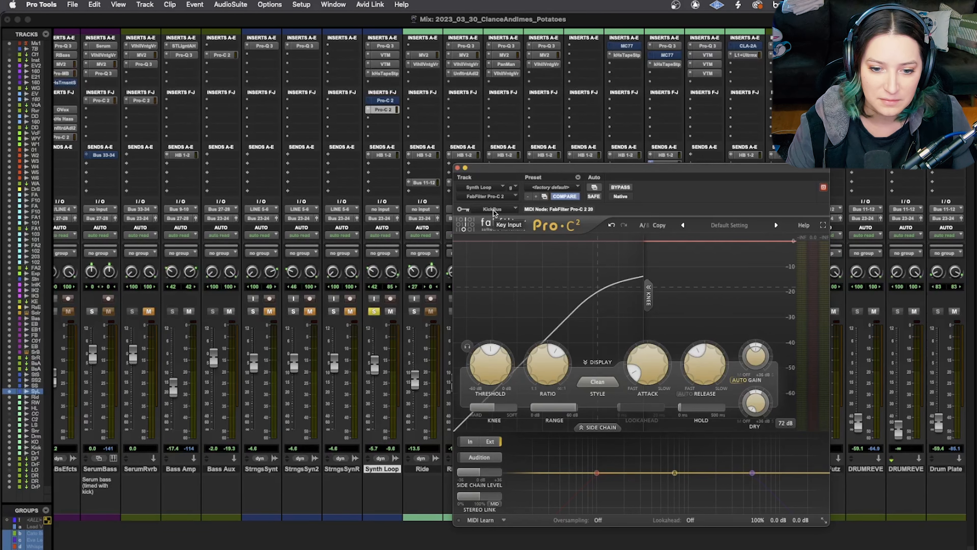
# During playback, set Pro-C 2's knee to +33.50 dB, ratio to 5.11:1 and attack to 0.13 ms, and shorten its release.
pyautogui.moveTo(543, 361)
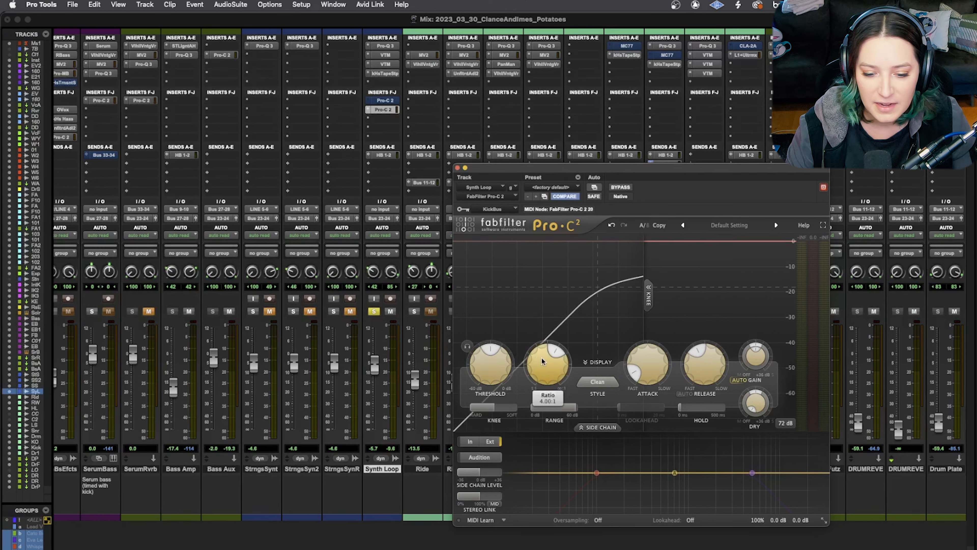
pyautogui.moveTo(500, 413)
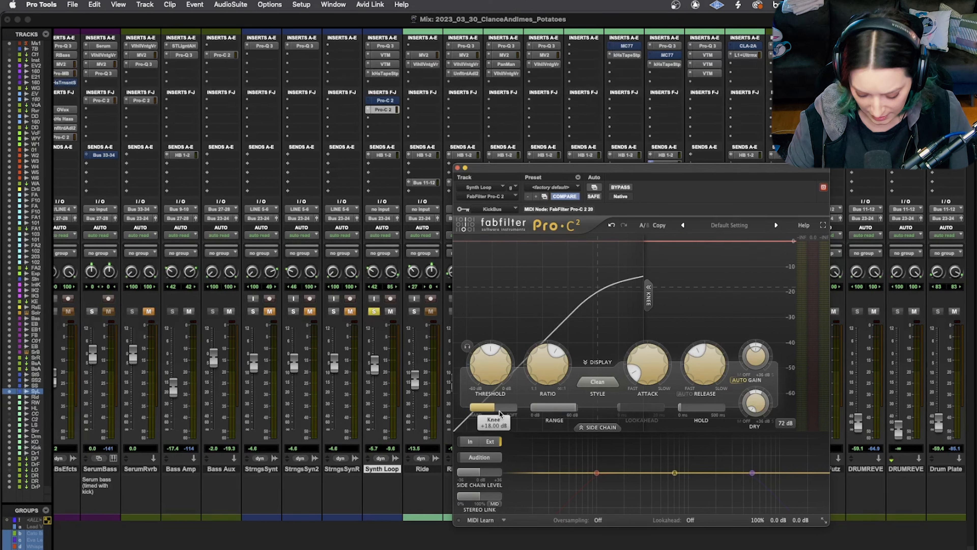
pyautogui.press('space')
pyautogui.moveTo(497, 411); pyautogui.dragTo(529, 406)
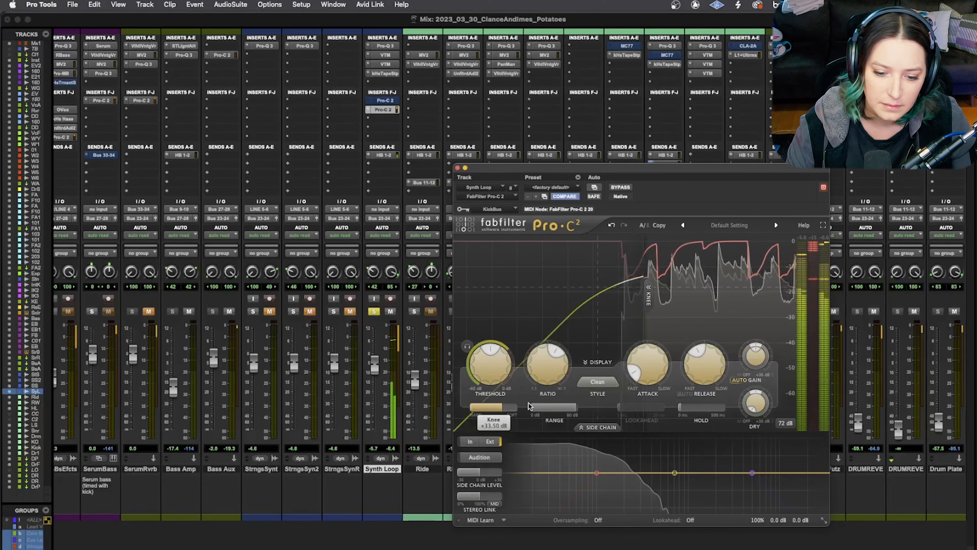
pyautogui.moveTo(545, 354)
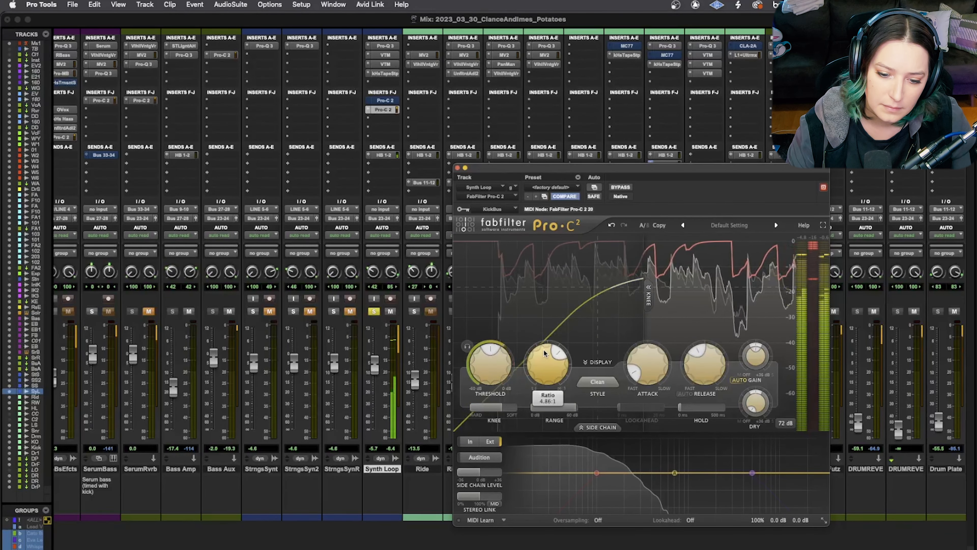
pyautogui.moveTo(646, 361)
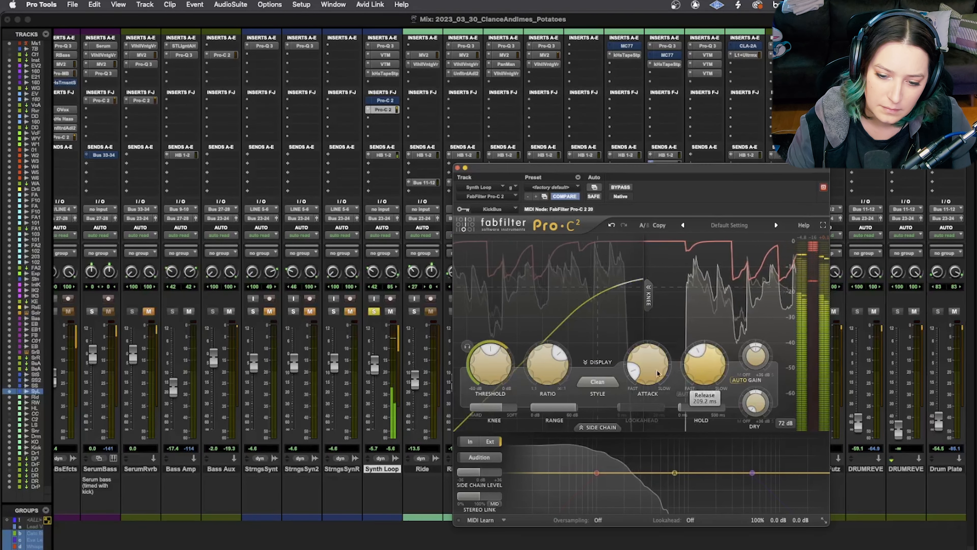
pyautogui.moveTo(659, 368); pyautogui.dragTo(660, 375)
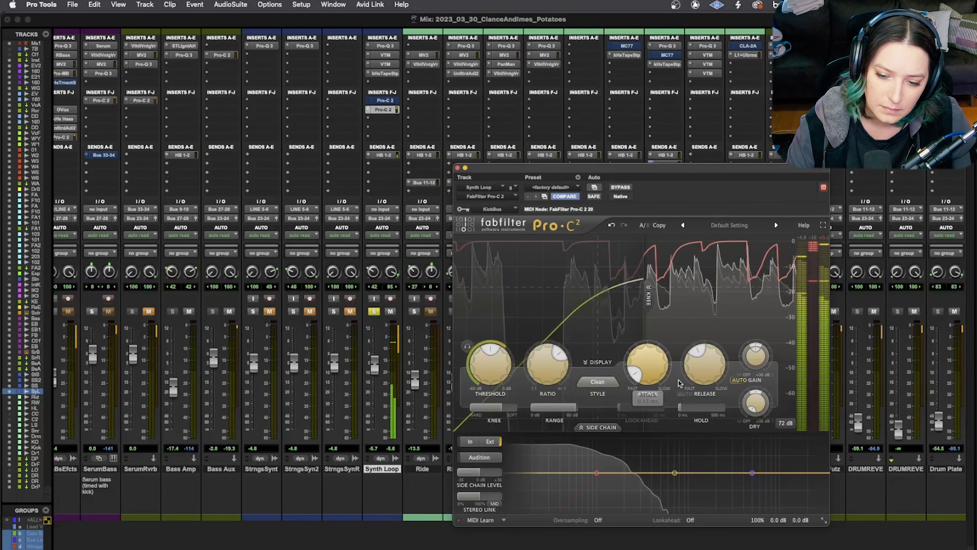
pyautogui.moveTo(704, 368); pyautogui.dragTo(703, 379)
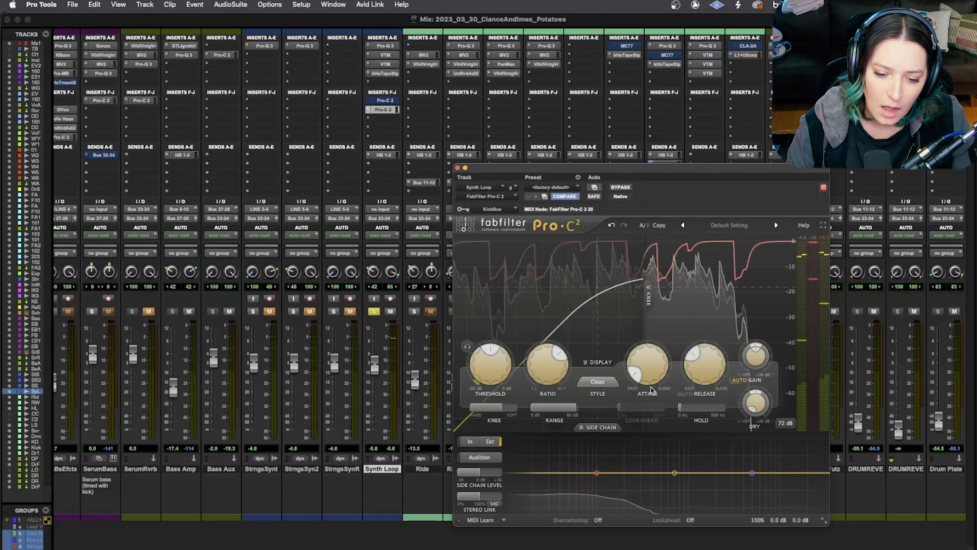
# Play the Synth Loop and raise Pro-C 2's threshold to -8.04 dB, stopping playback after listening.
pyautogui.moveTo(536, 375)
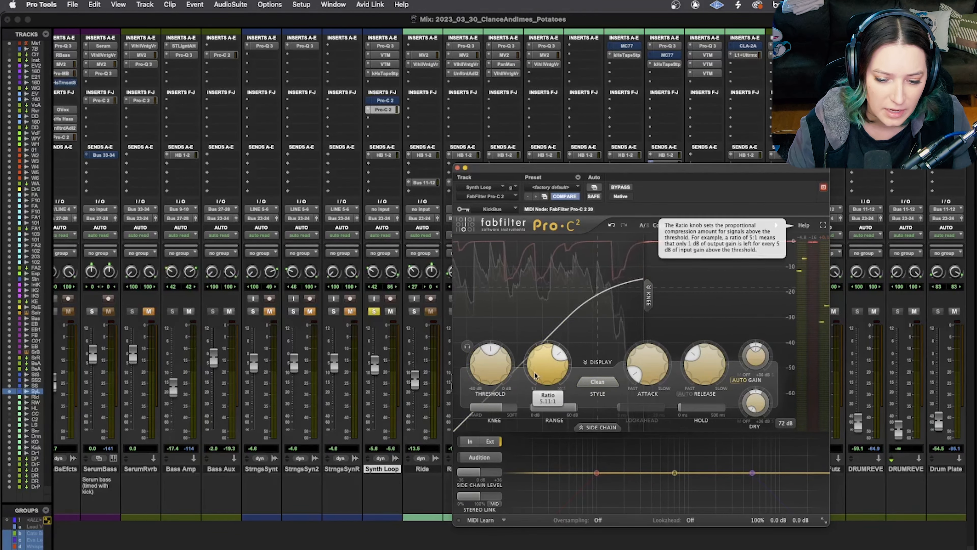
pyautogui.moveTo(646, 364)
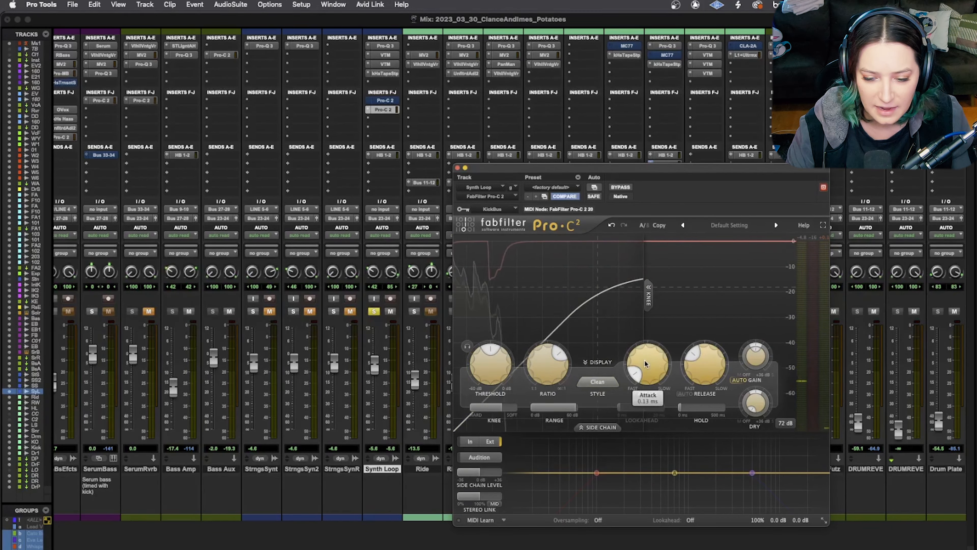
pyautogui.moveTo(506, 410)
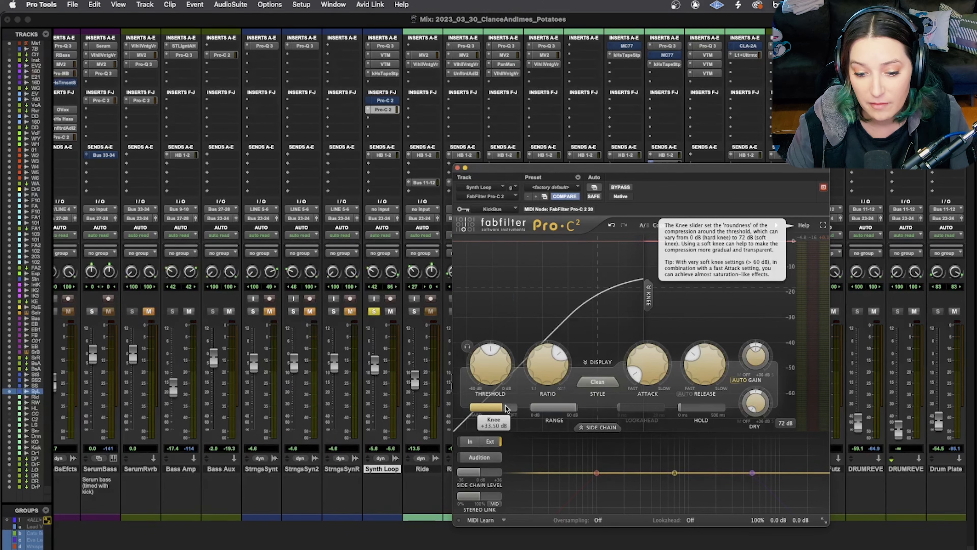
pyautogui.moveTo(494, 368)
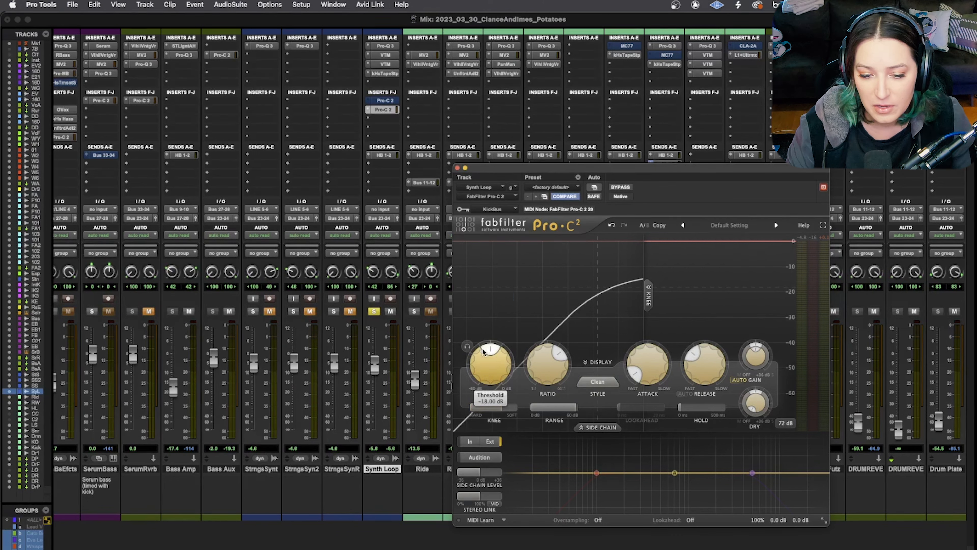
pyautogui.press('space')
pyautogui.moveTo(494, 368); pyautogui.dragTo(502, 336)
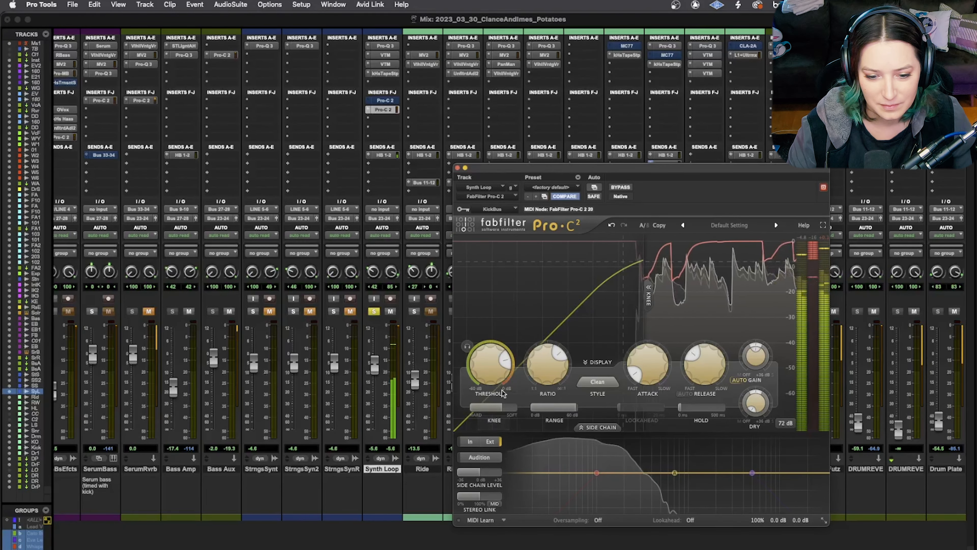
pyautogui.press('space')
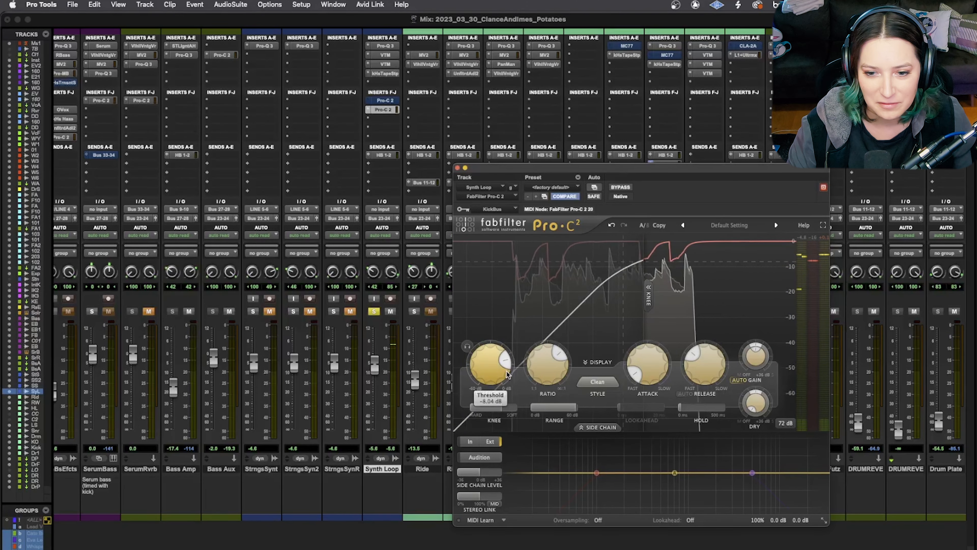
# Lower the kick-only track's KickBus send to -9.1 dB and set Pro-C 2's threshold to -11.75 dB during playback.
pyautogui.moveTo(612, 174); pyautogui.dragTo(600, 218)
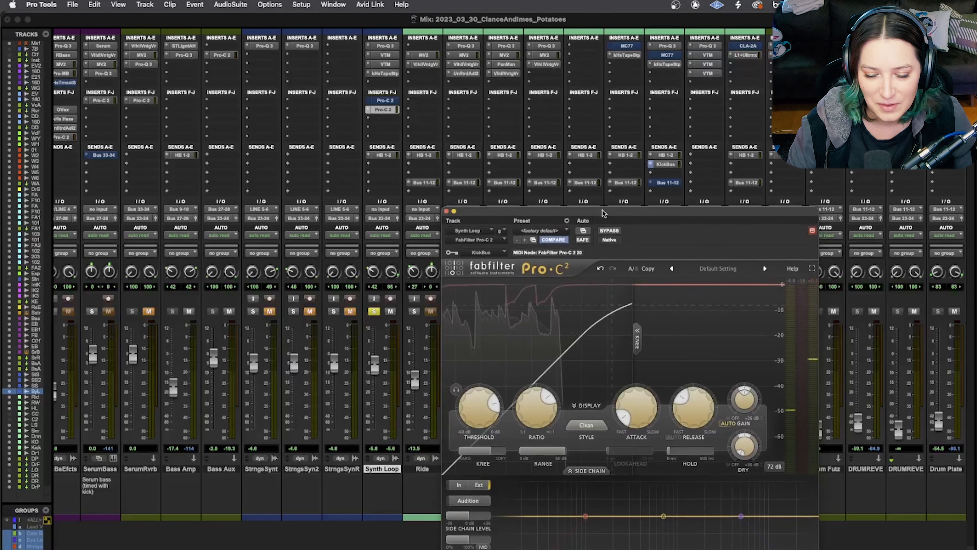
pyautogui.moveTo(575, 343); pyautogui.dragTo(579, 369)
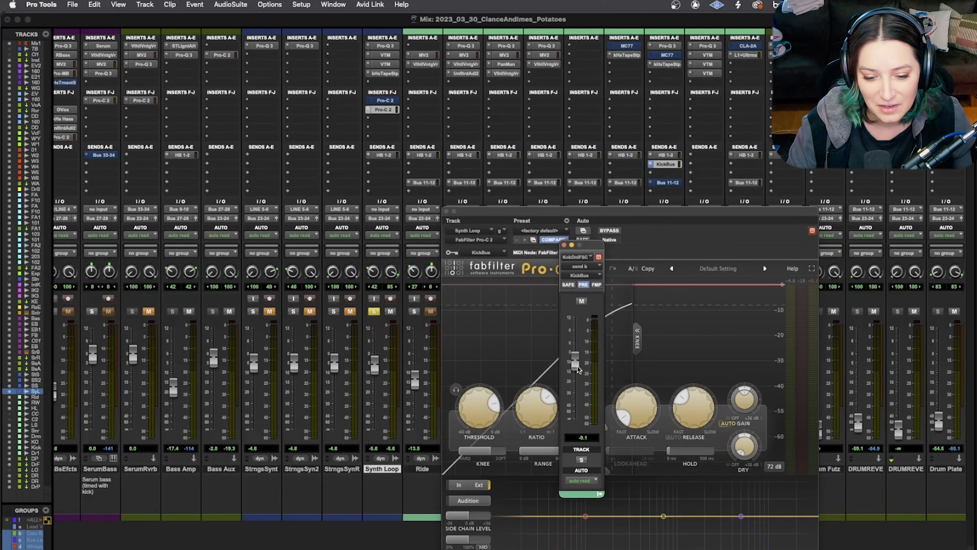
pyautogui.press('space')
pyautogui.moveTo(468, 420); pyautogui.dragTo(468, 442)
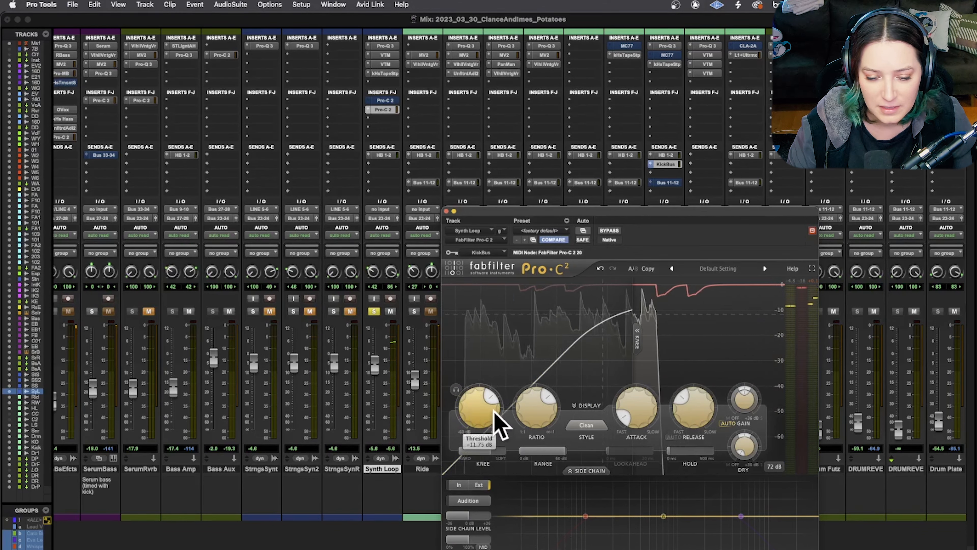
# Reset the kick-only track's KickBus send level to 0.0 dB and close the send window.
pyautogui.click(666, 164)
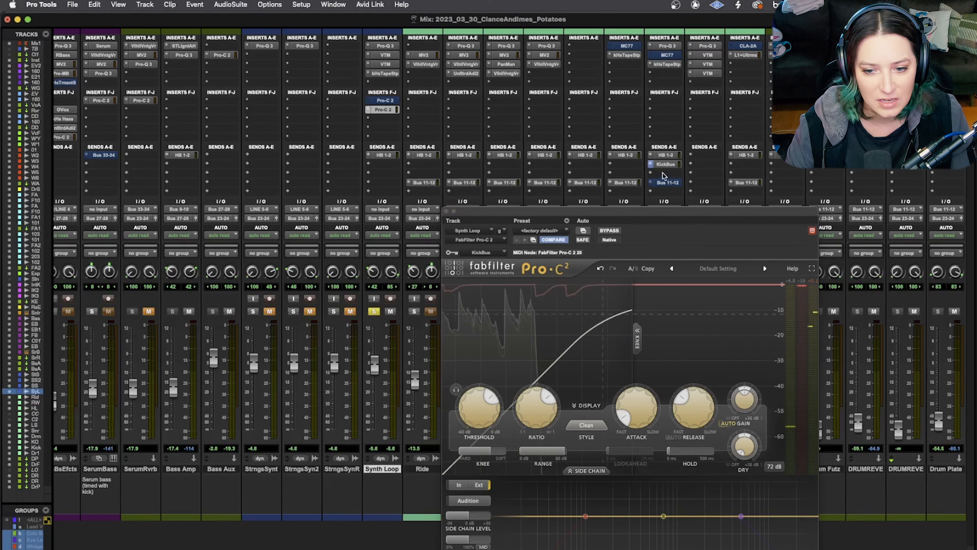
pyautogui.click(665, 164)
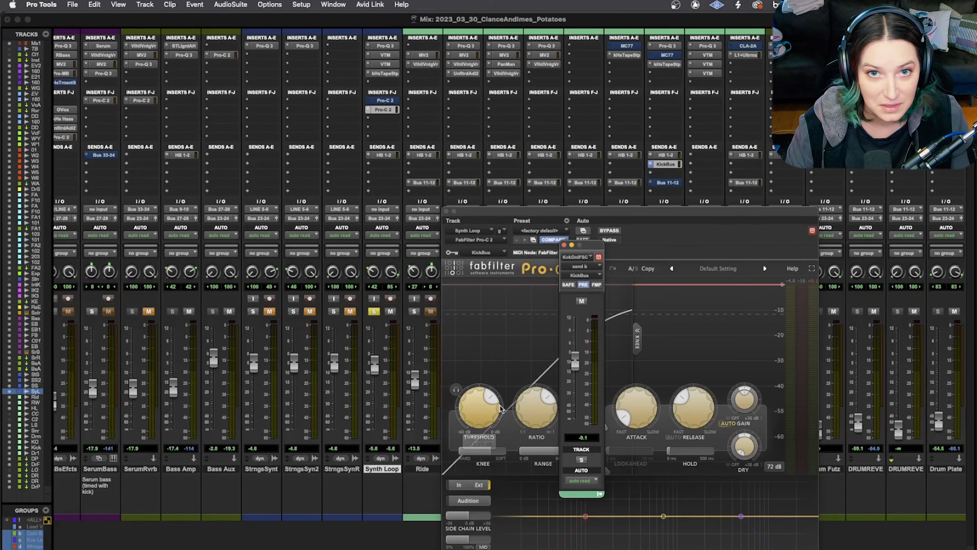
pyautogui.keyDown('alt'); pyautogui.click(575, 361); pyautogui.keyUp('alt')
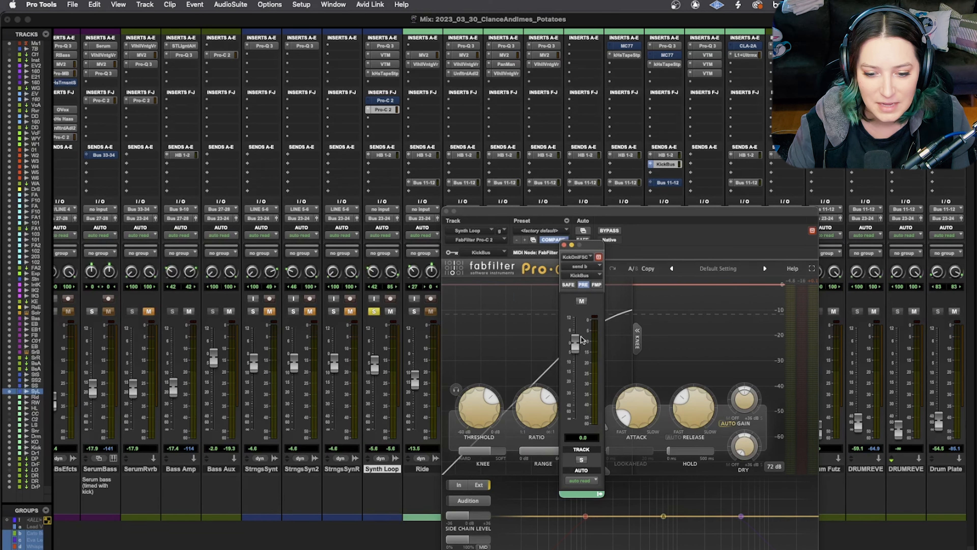
pyautogui.click(564, 246)
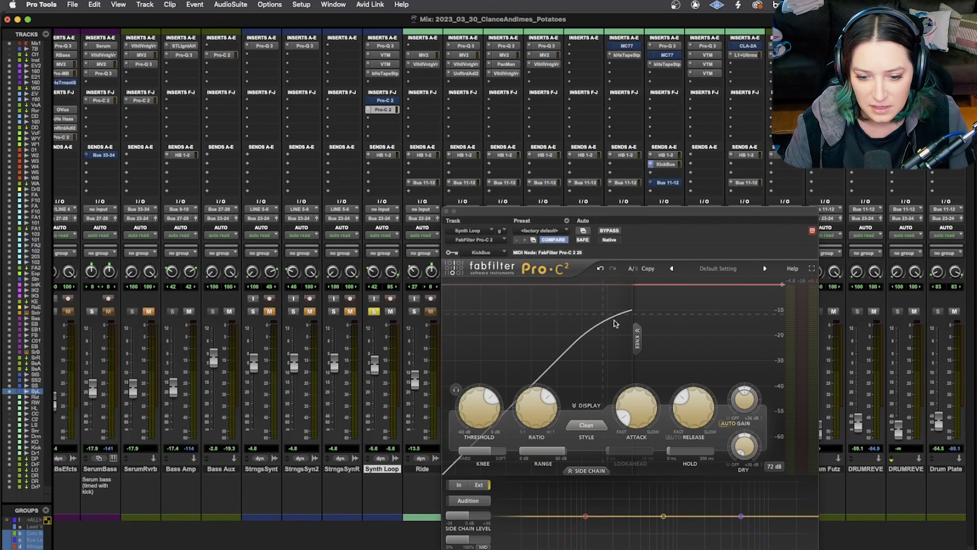
# Try a nearly hard knee of +1.20 dB on Pro-C 2 and bring it back to a soft knee.
pyautogui.moveTo(487, 452)
pyautogui.moveTo(487, 452); pyautogui.dragTo(429, 445)
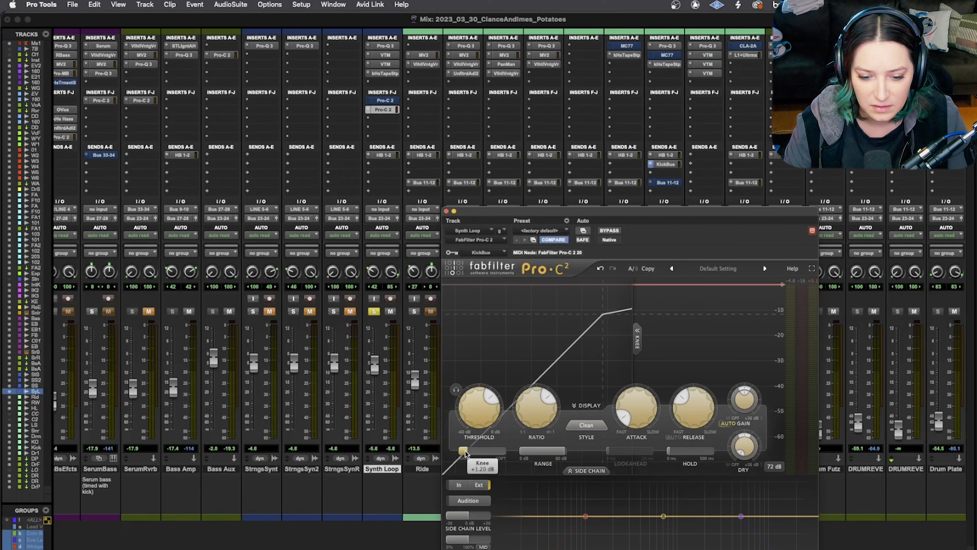
pyautogui.moveTo(465, 453); pyautogui.dragTo(484, 452)
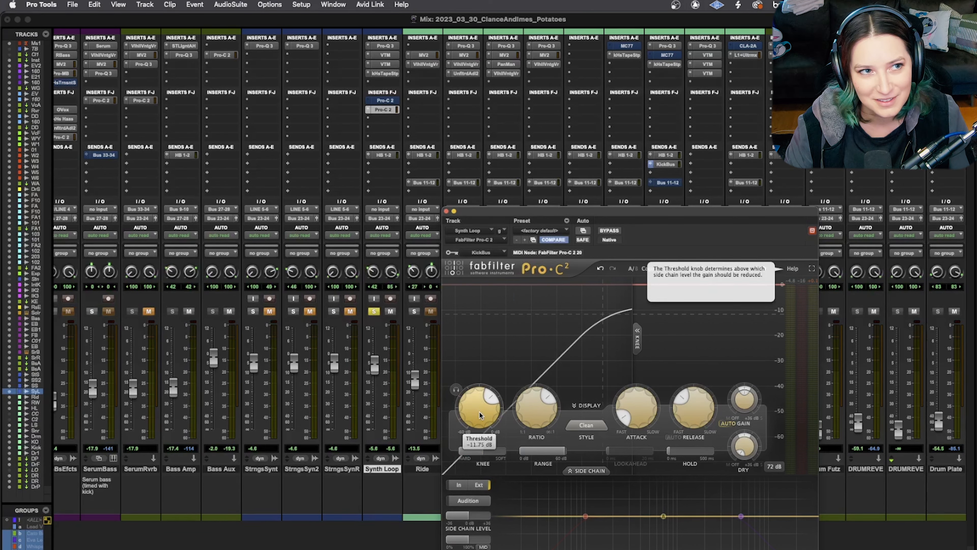
# Review Pro-C 2's ratio, attack and release controls and turn off Auto Gain.
pyautogui.moveTo(546, 419)
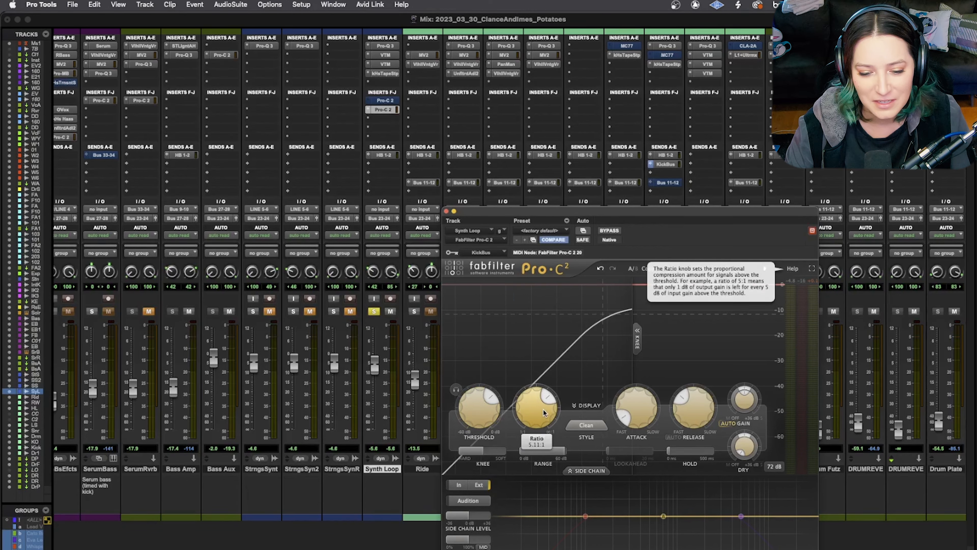
pyautogui.moveTo(637, 405)
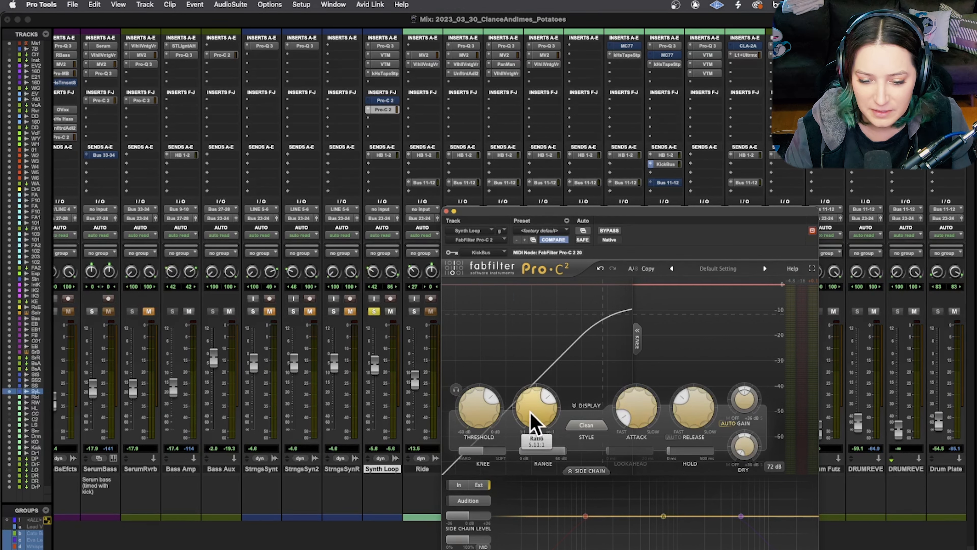
pyautogui.moveTo(673, 408)
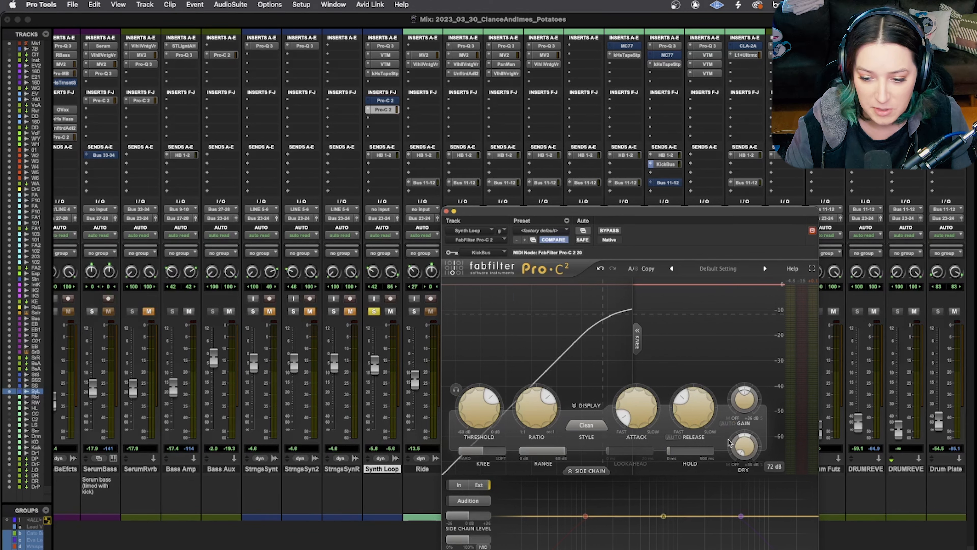
pyautogui.moveTo(745, 404)
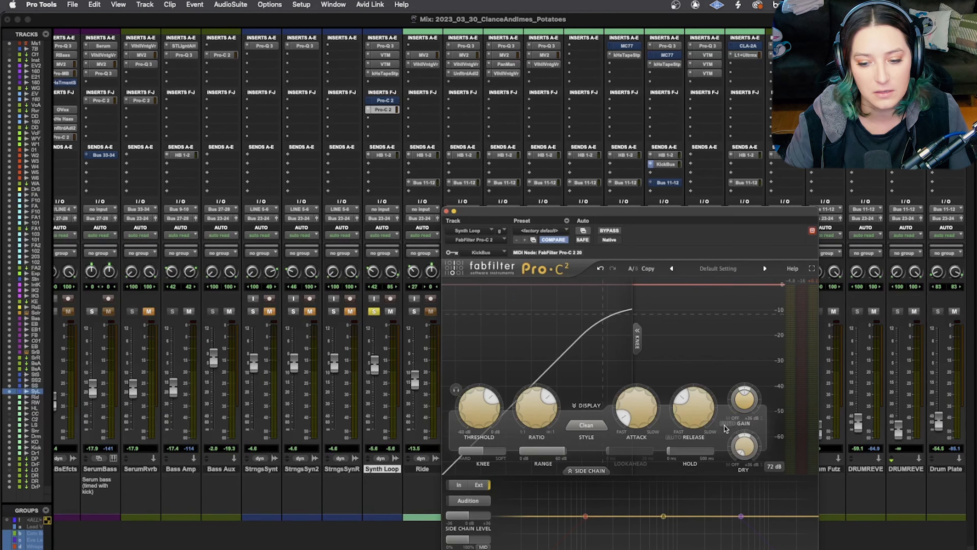